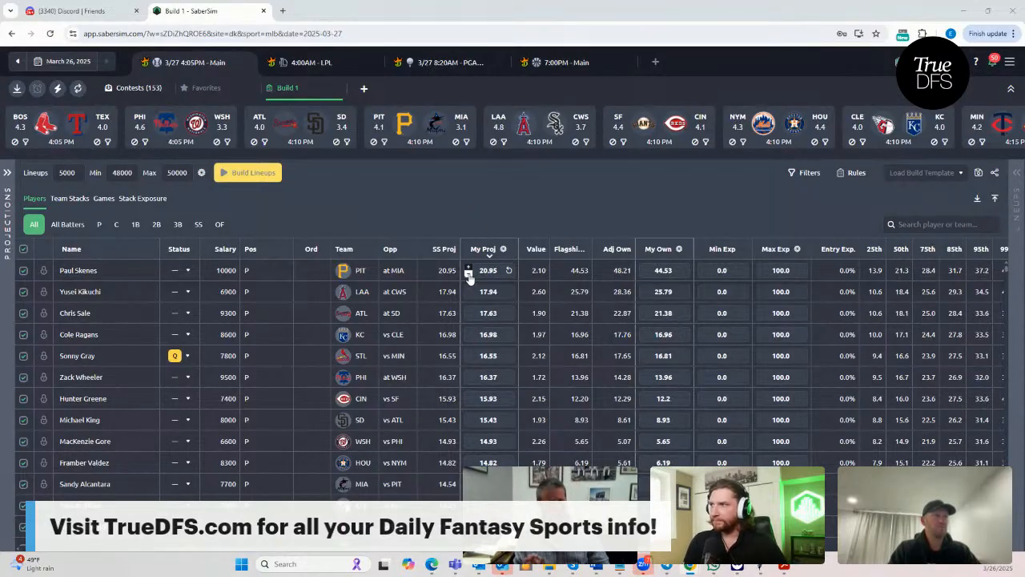
Step: Lower Paul Skenes' projection to 20.9 and Yusei Kikuchi's projection to 17.9
left_click(469, 274)
left_click(468, 295)
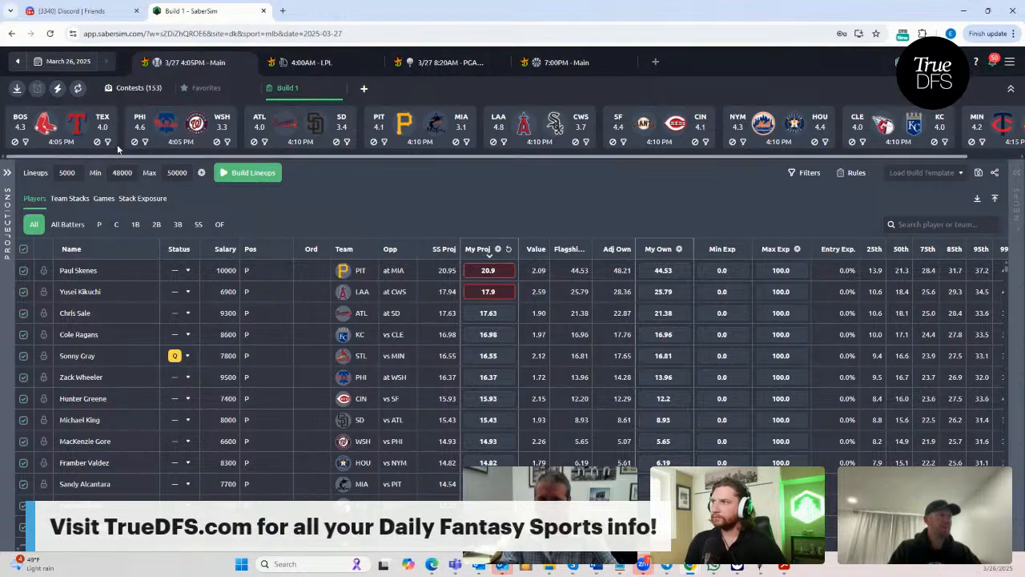
Step: Download the DraftKings entries template file for the slate from the contests' entries upload dialog
left_click(140, 93)
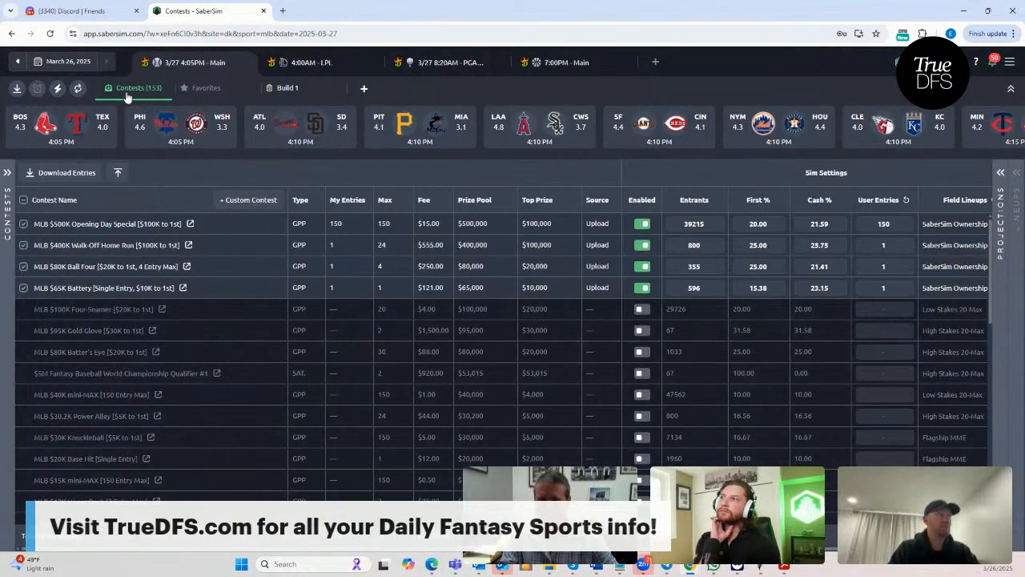
left_click(117, 174)
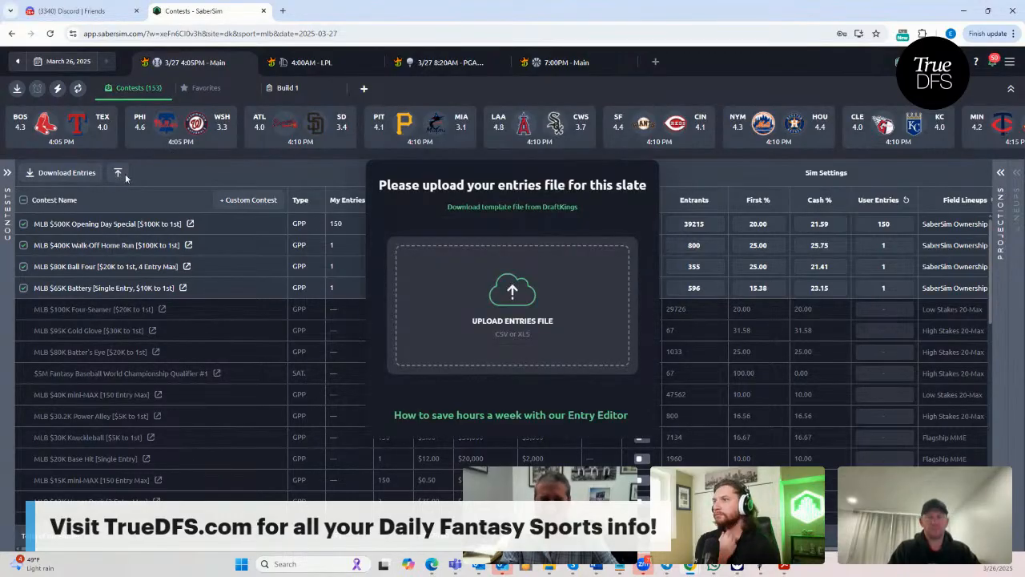
left_click(481, 206)
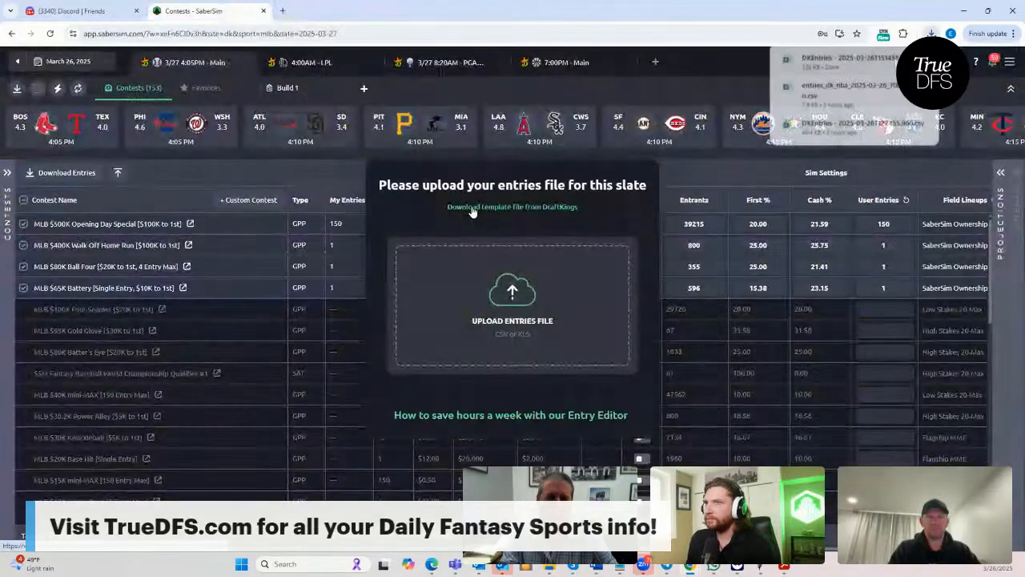
Step: Upload the downloaded file DKEntries - 2025-03-26T151458.645 as the slate's entries, overwriting the existing ones
left_click(513, 298)
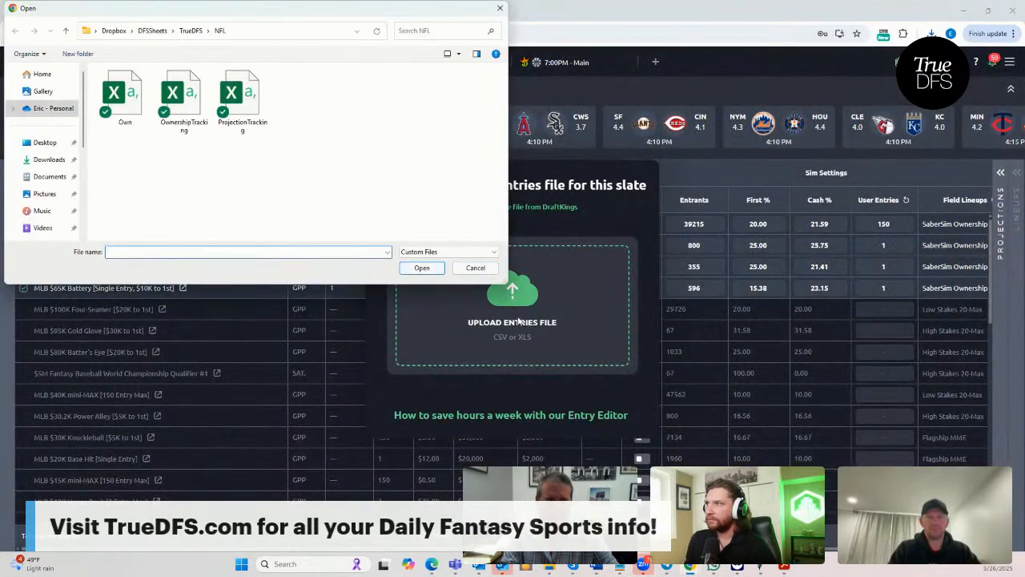
left_click(64, 160)
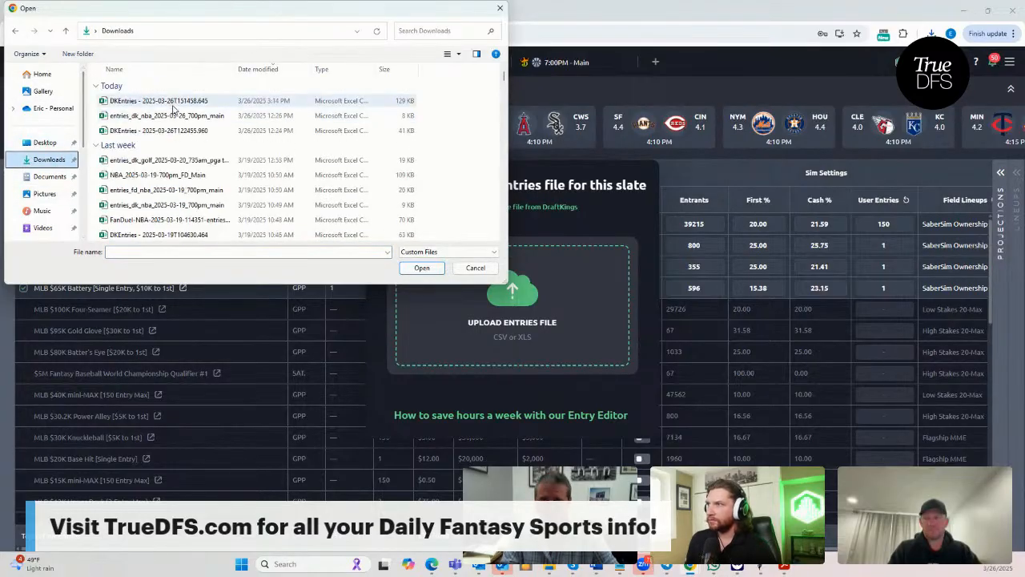
left_click(183, 102)
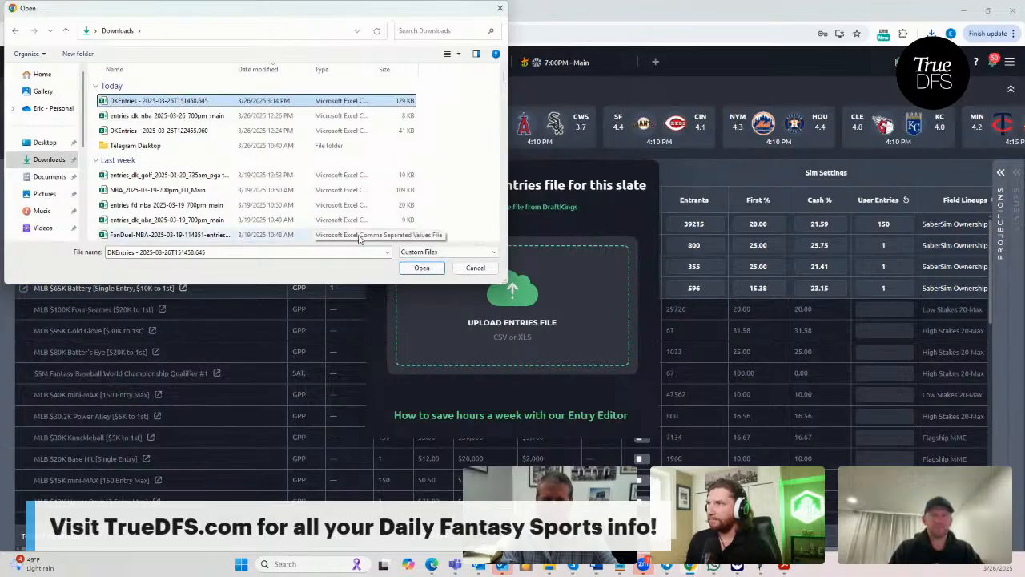
left_click(406, 267)
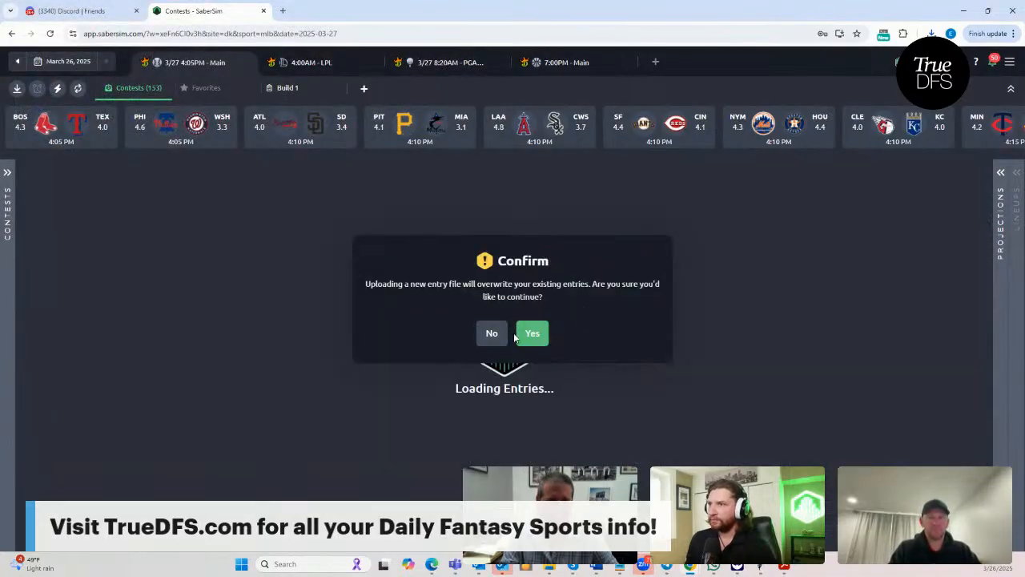
left_click(533, 333)
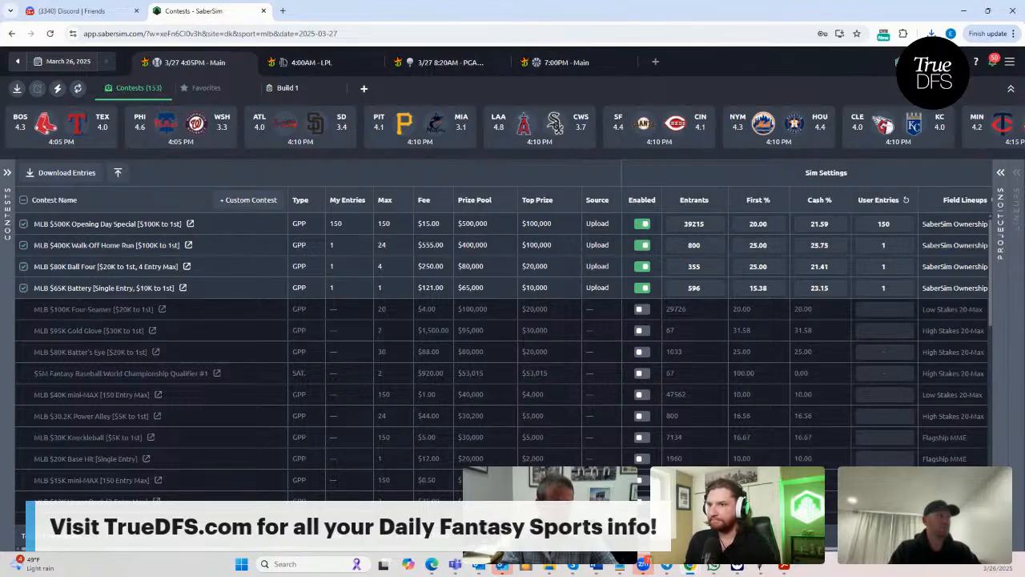
scroll(503, 348, "right", 2)
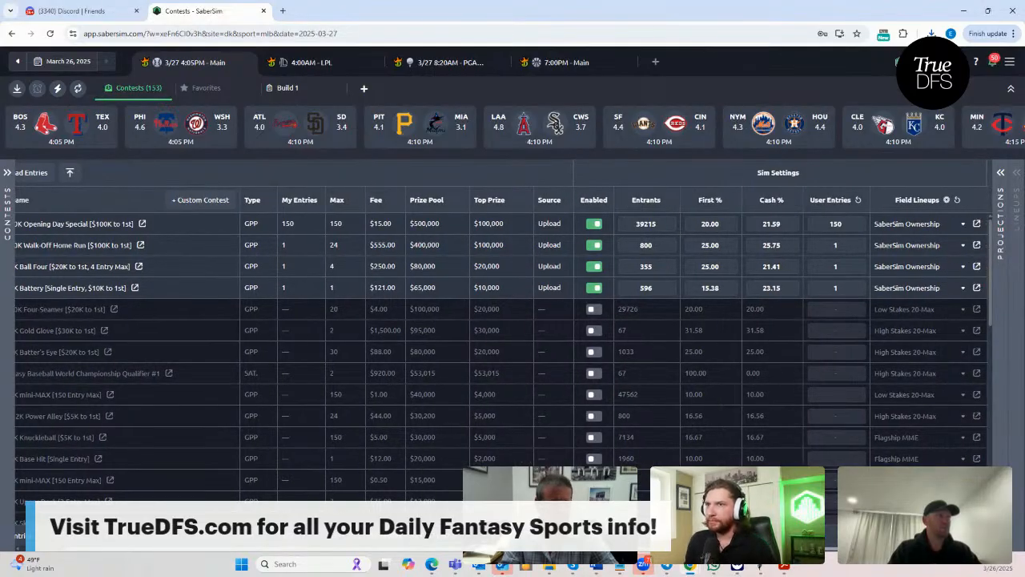
scroll(502, 356, "left", 2)
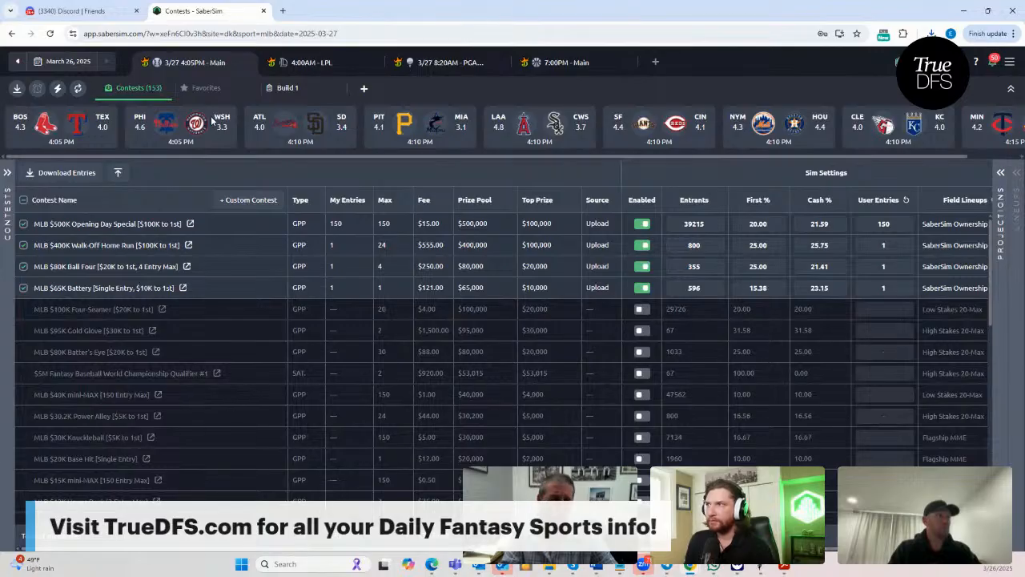
Step: Return to Build 1 and build its lineups with the adjusted projections
left_click(282, 88)
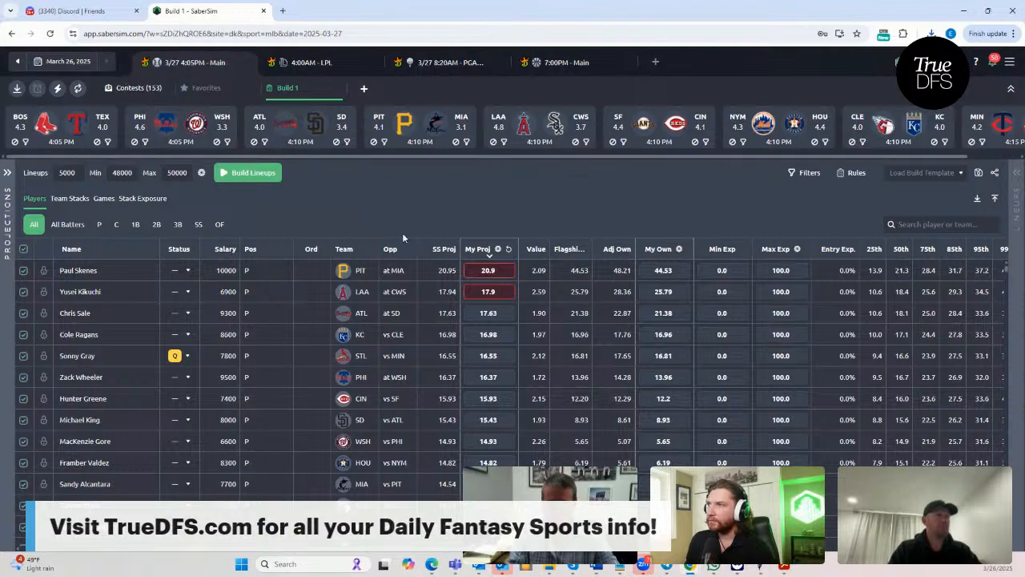
mouse_move(498, 287)
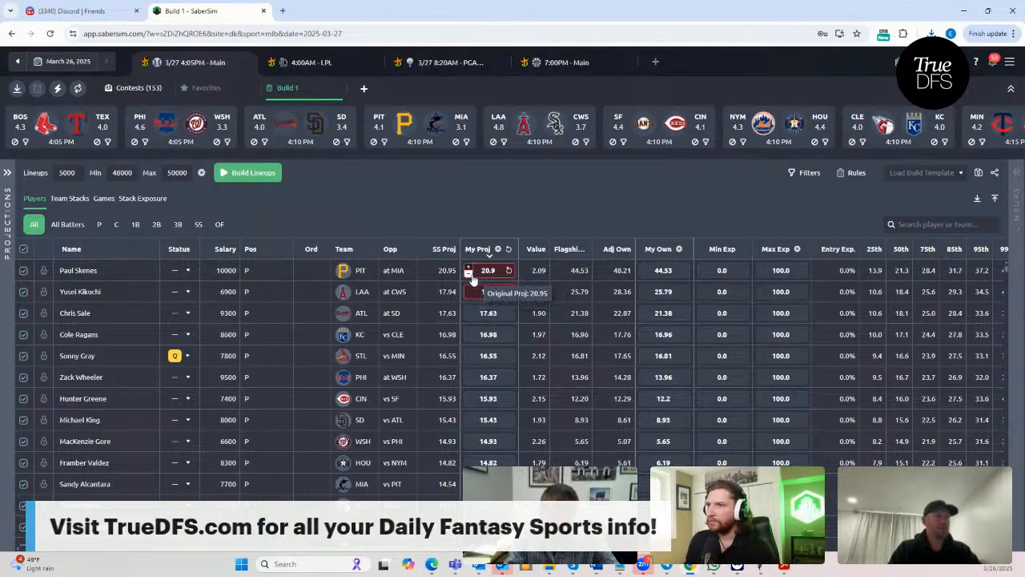
left_click(479, 309)
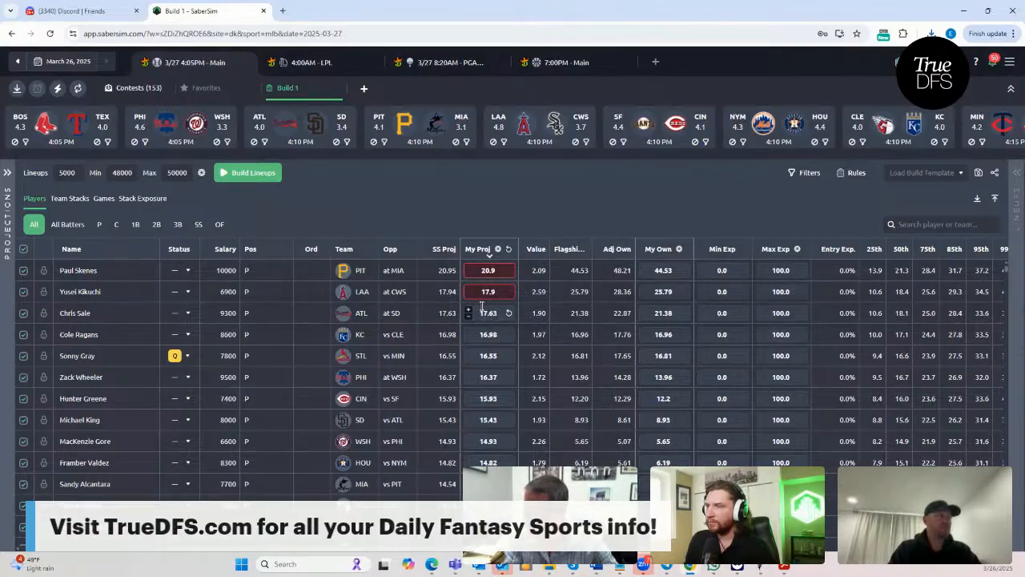
left_click(281, 314)
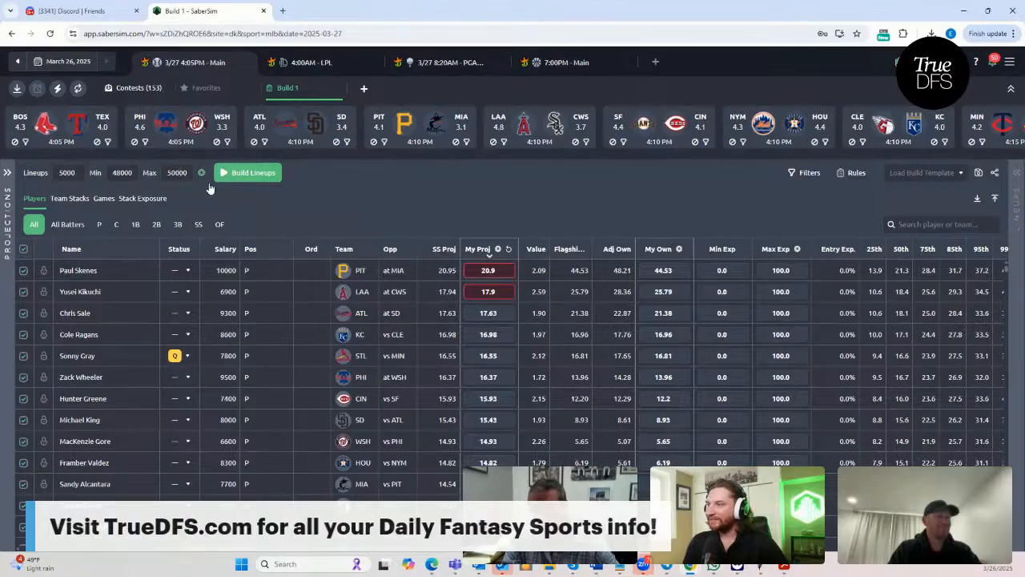
left_click(250, 173)
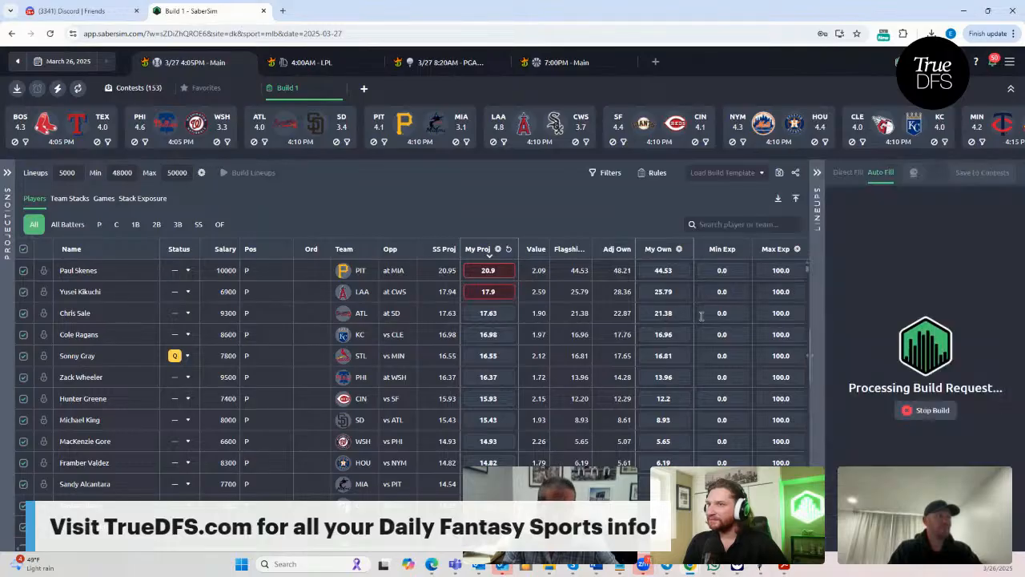
Step: Widen the lineups pane and display the built lineups in Direct Fill mode beside the player exposures
left_click_drag(807, 350, 659, 363)
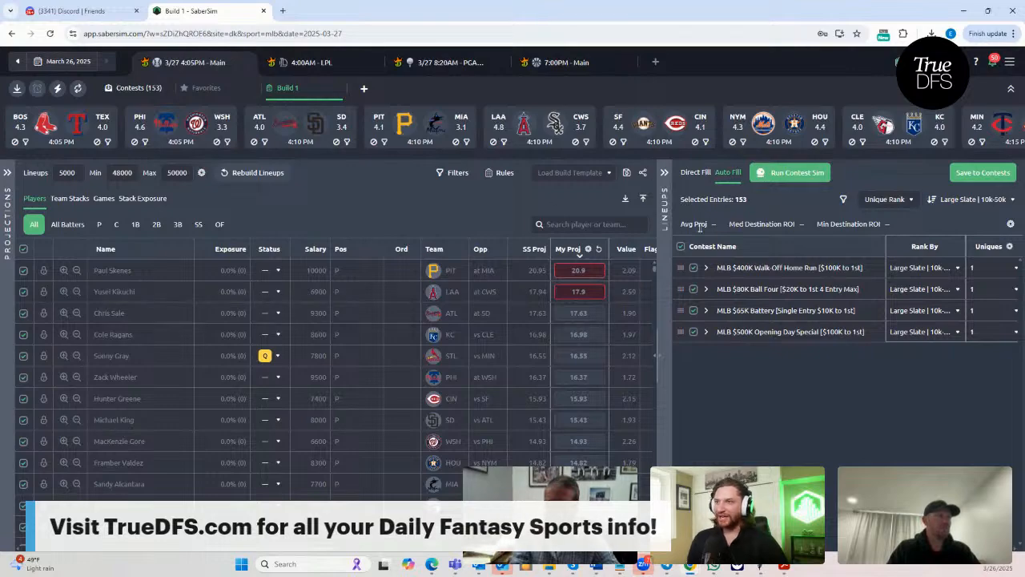
left_click_drag(655, 356, 525, 362)
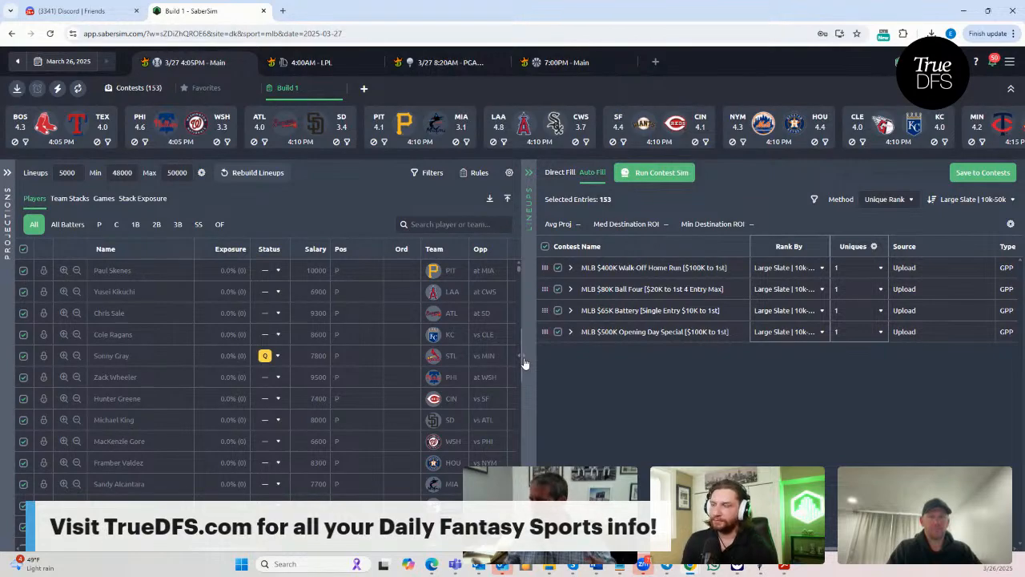
left_click(559, 173)
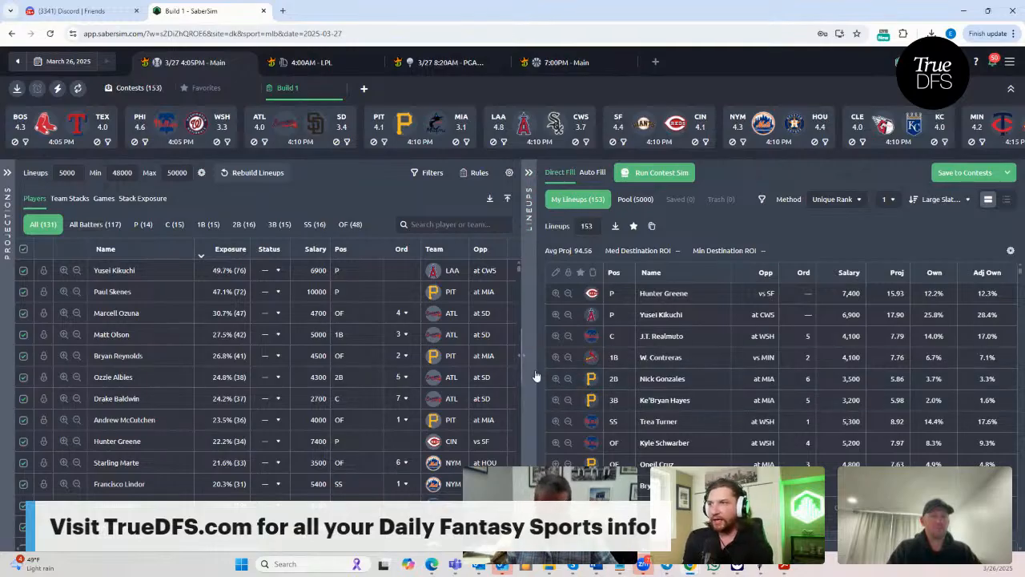
left_click_drag(524, 352, 646, 347)
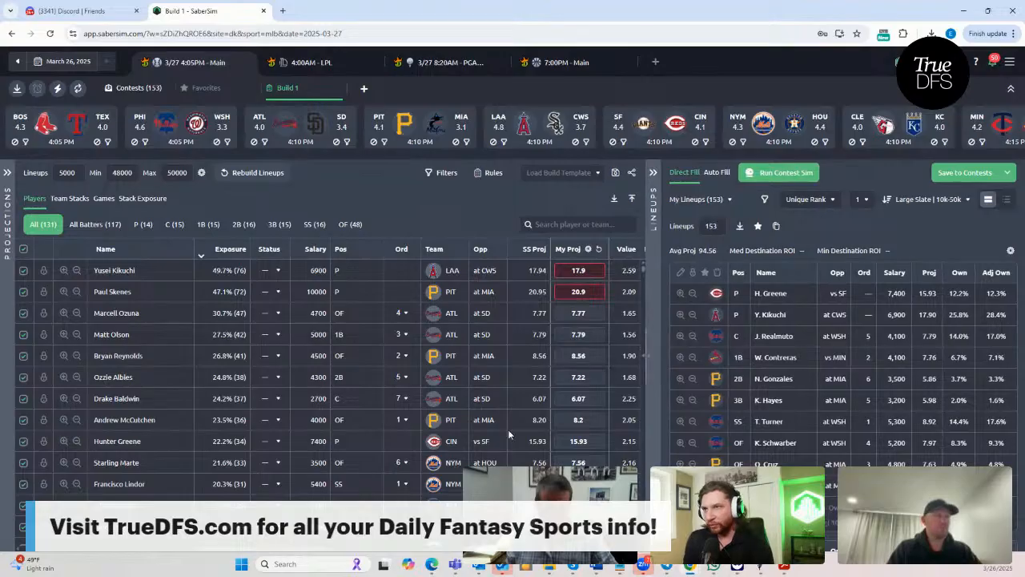
left_click_drag(303, 550, 263, 549)
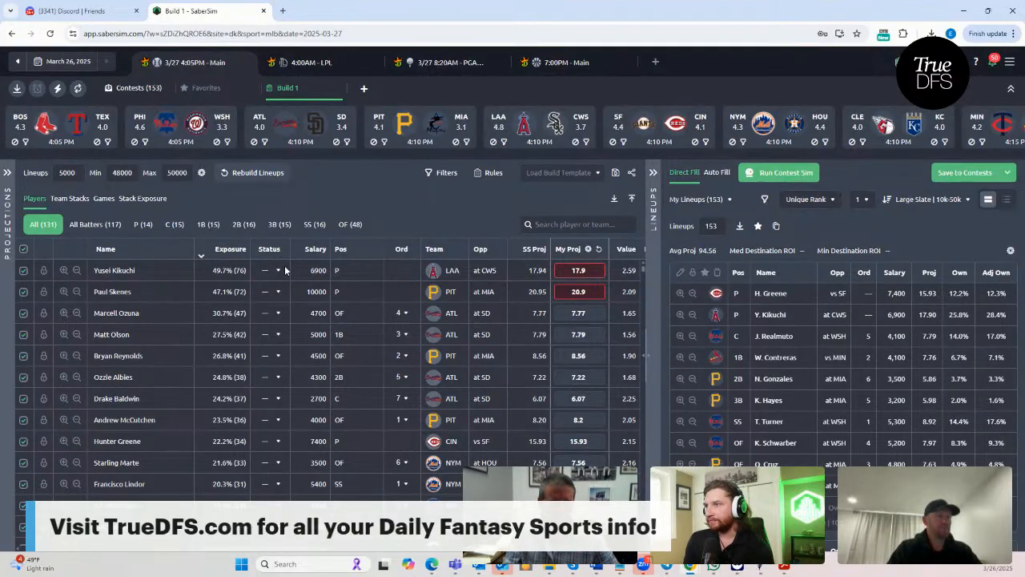
left_click(715, 227)
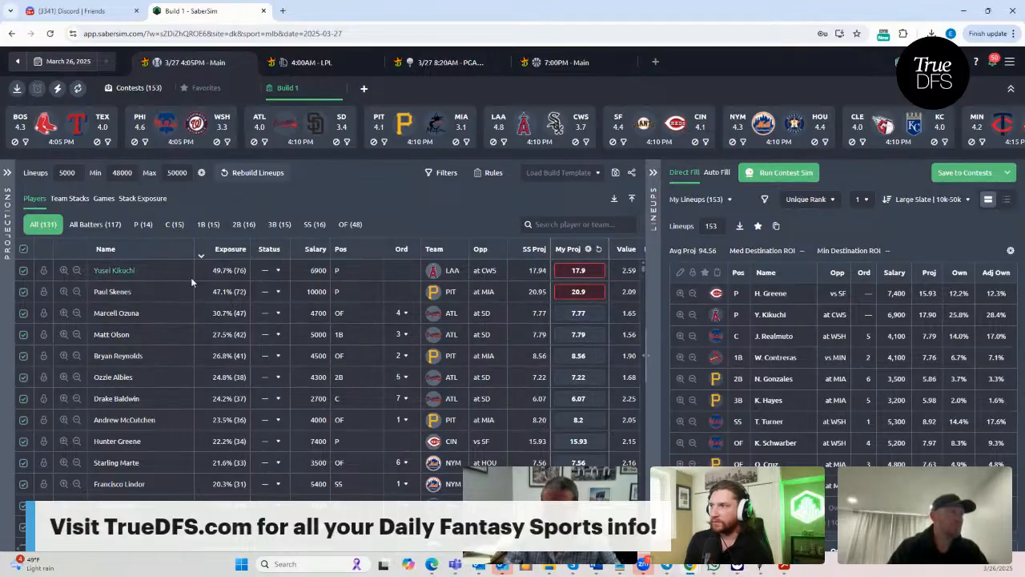
Step: Review the lineups' exposure by stack type and by team stack, and return to the player list
left_click(141, 201)
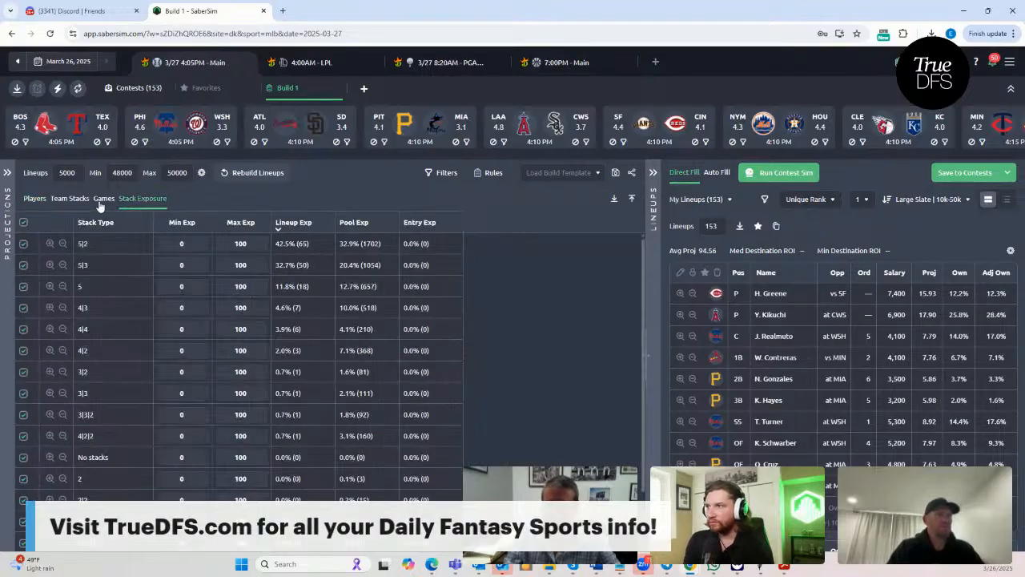
left_click(68, 201)
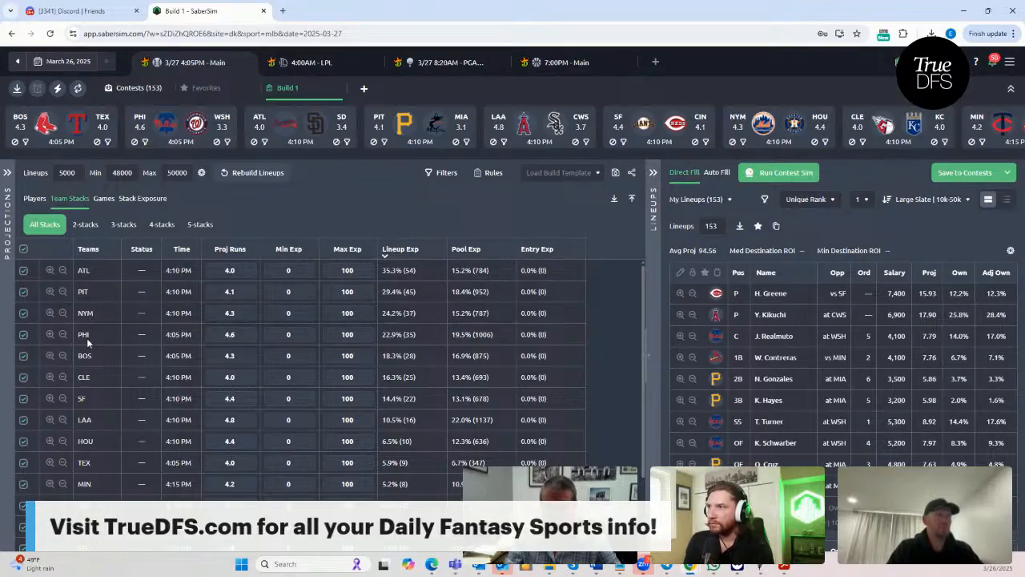
left_click(139, 202)
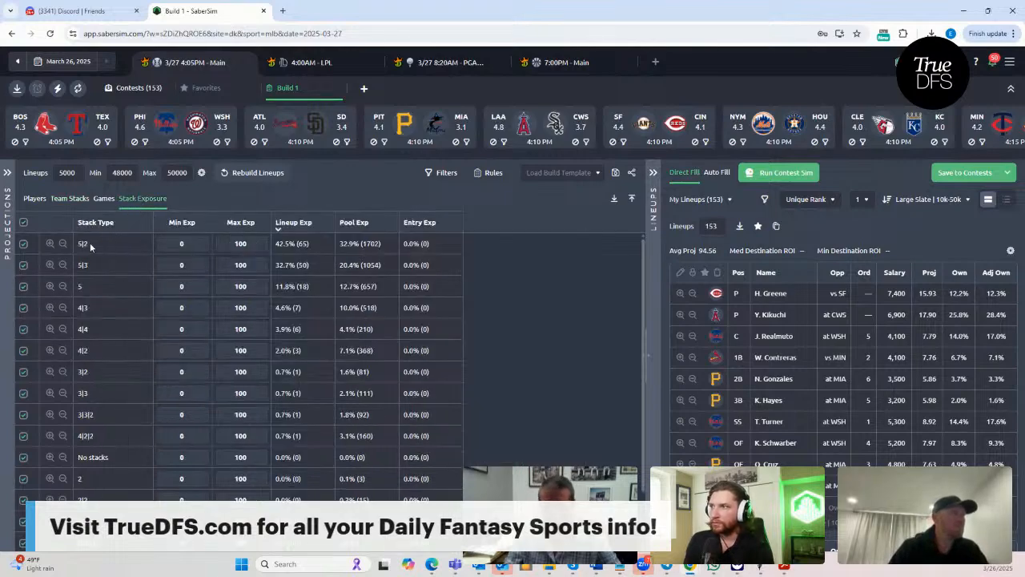
left_click(34, 200)
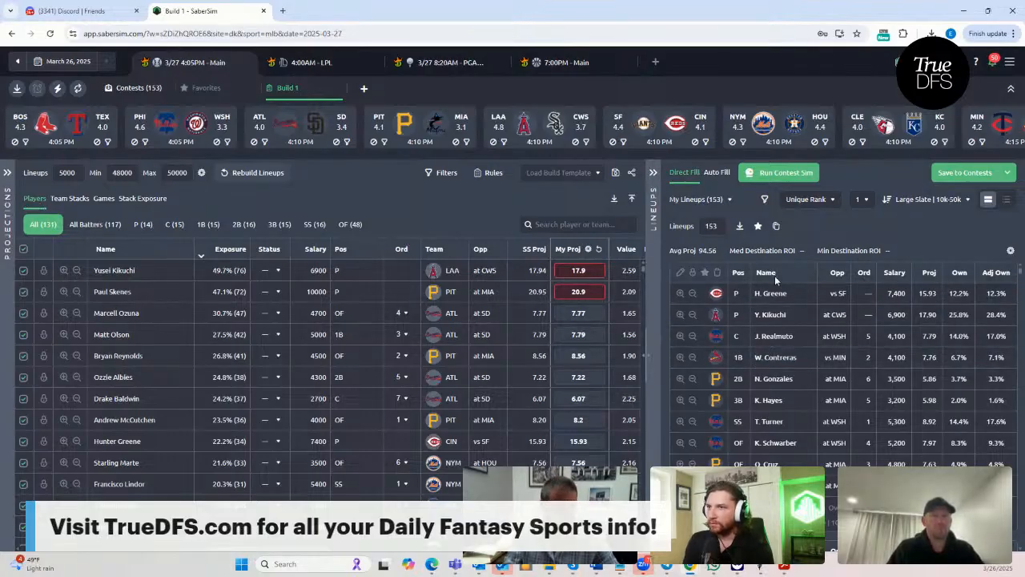
Step: Inspect the formula and weights of the Large Slate | 10k-50k SaberScore sorting metric, and close it without changes
left_click(968, 202)
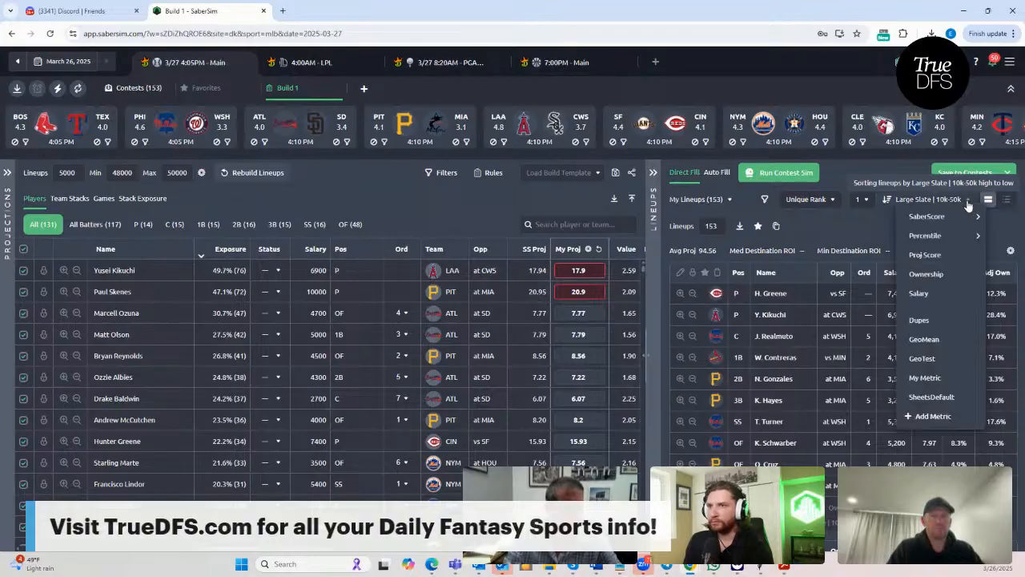
mouse_move(964, 217)
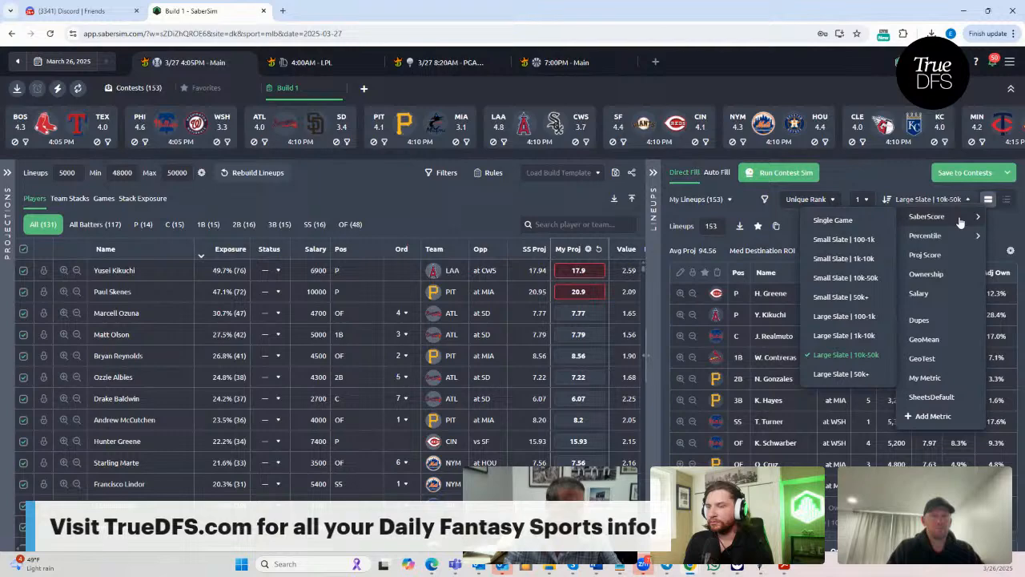
mouse_move(907, 234)
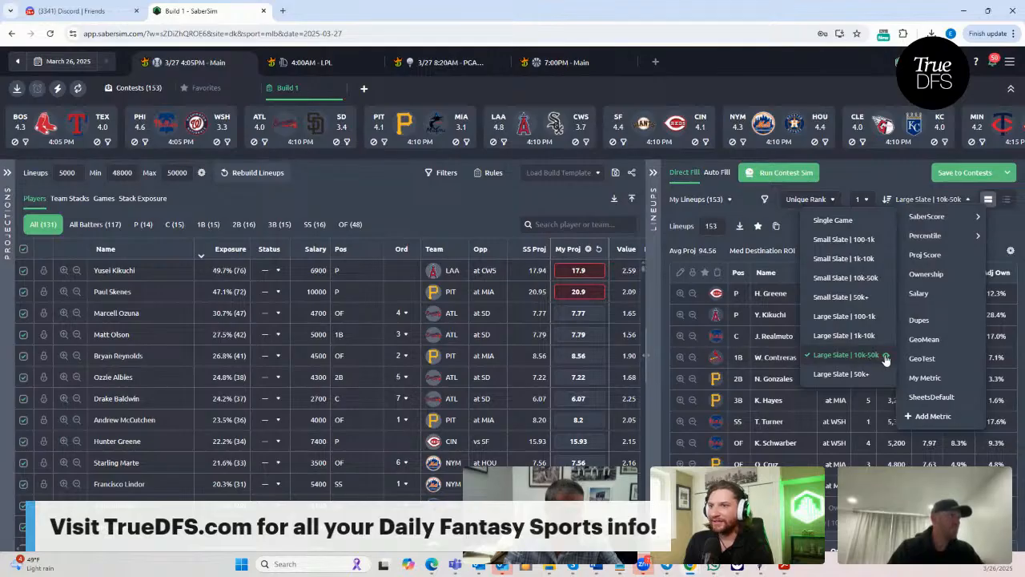
left_click(886, 356)
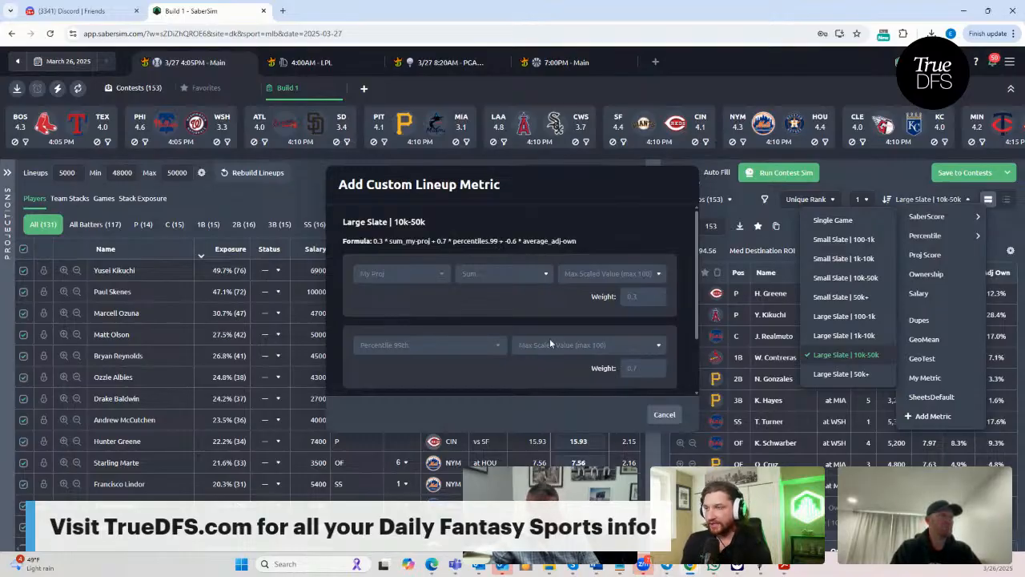
left_click(660, 417)
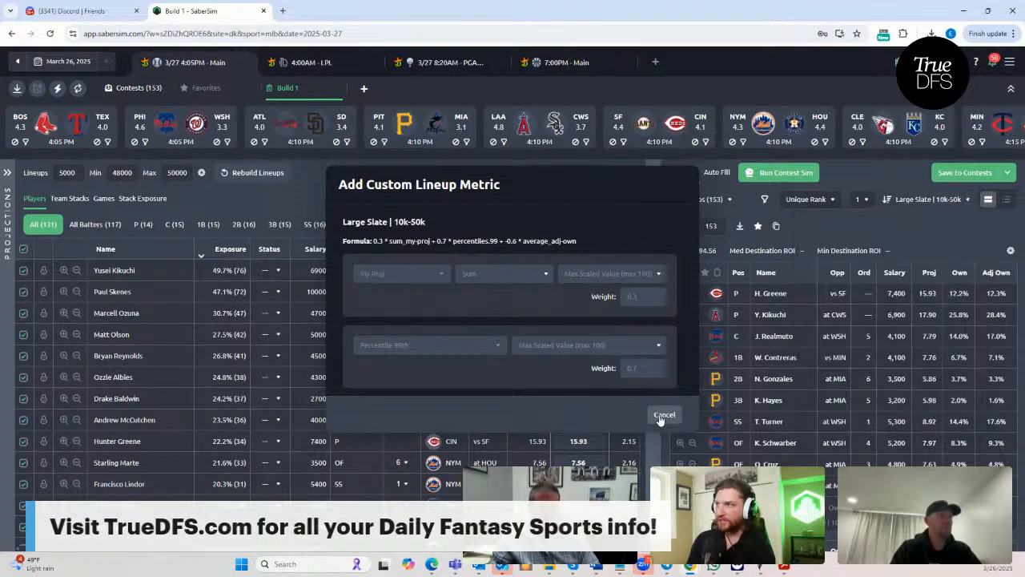
left_click(661, 415)
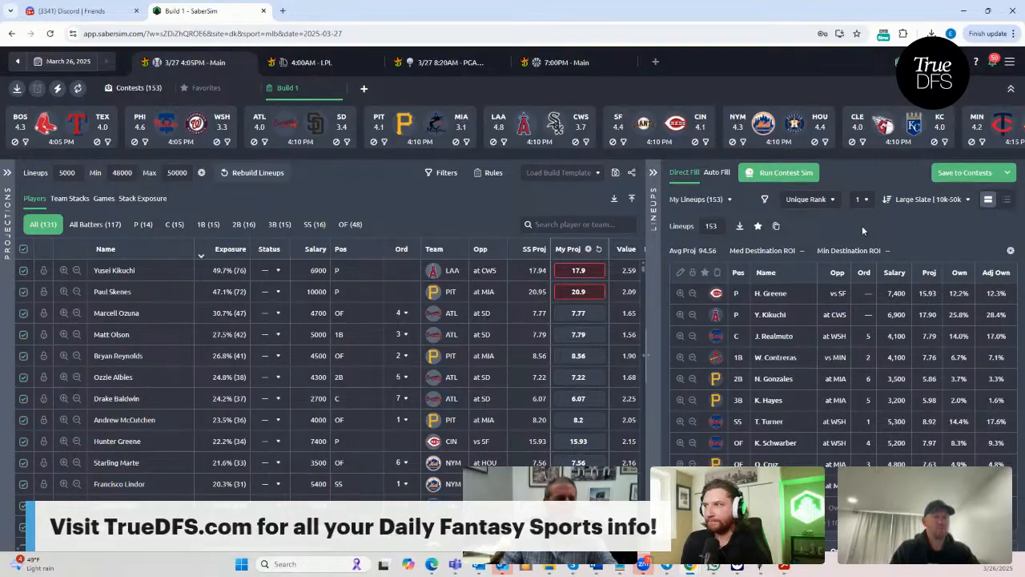
Step: Save the lineups to the contests and export the filled entries file
left_click(971, 174)
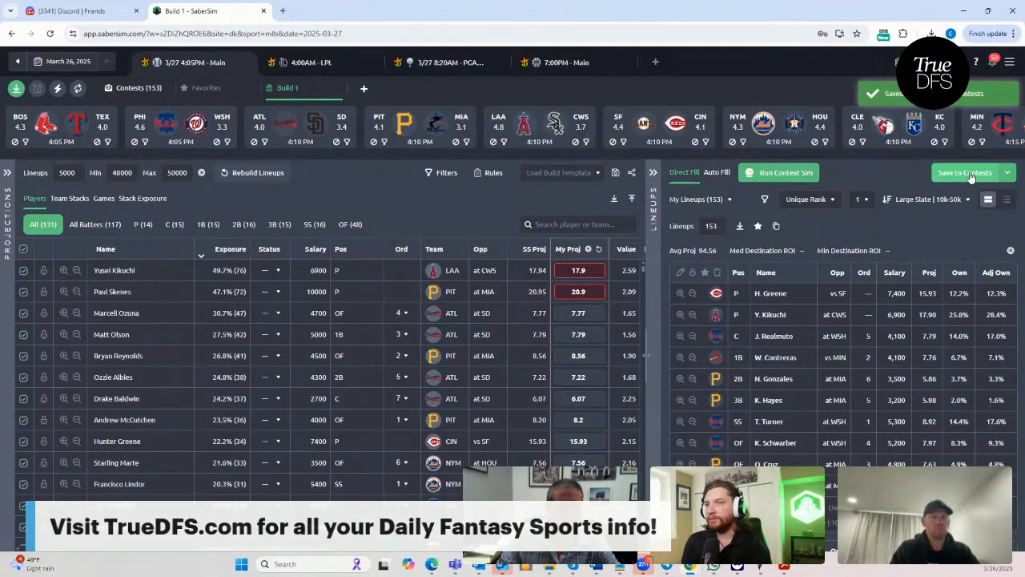
left_click(17, 89)
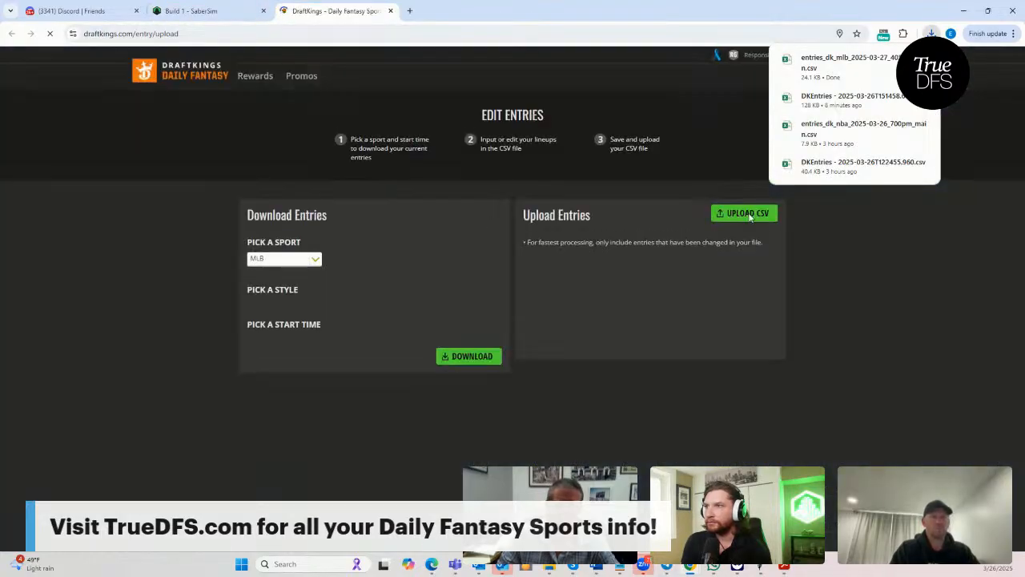
Step: Upload the filled MLB entries file to DraftKings and open the upcoming lineups page
left_click(757, 215)
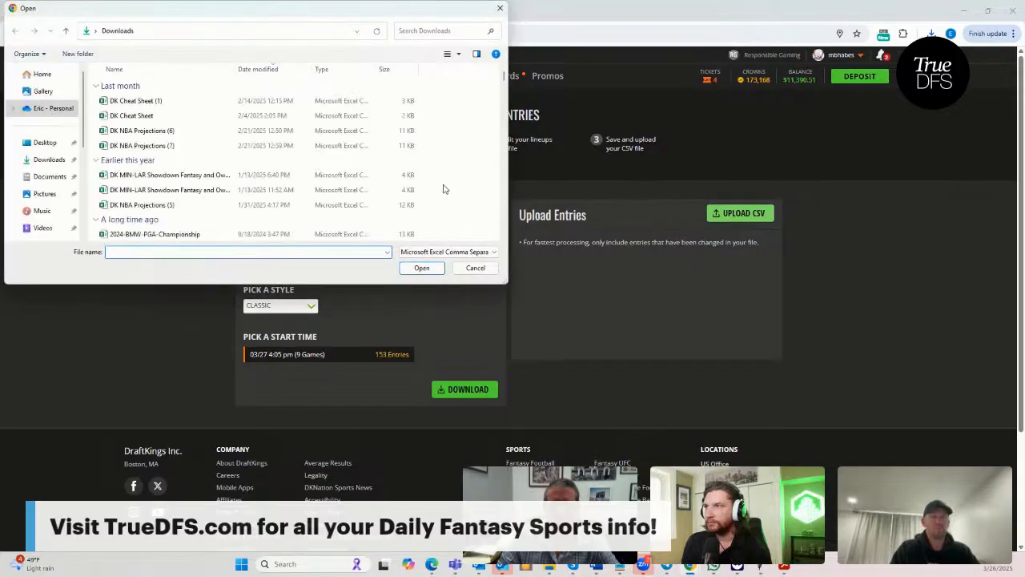
left_click(170, 103)
left_click(421, 268)
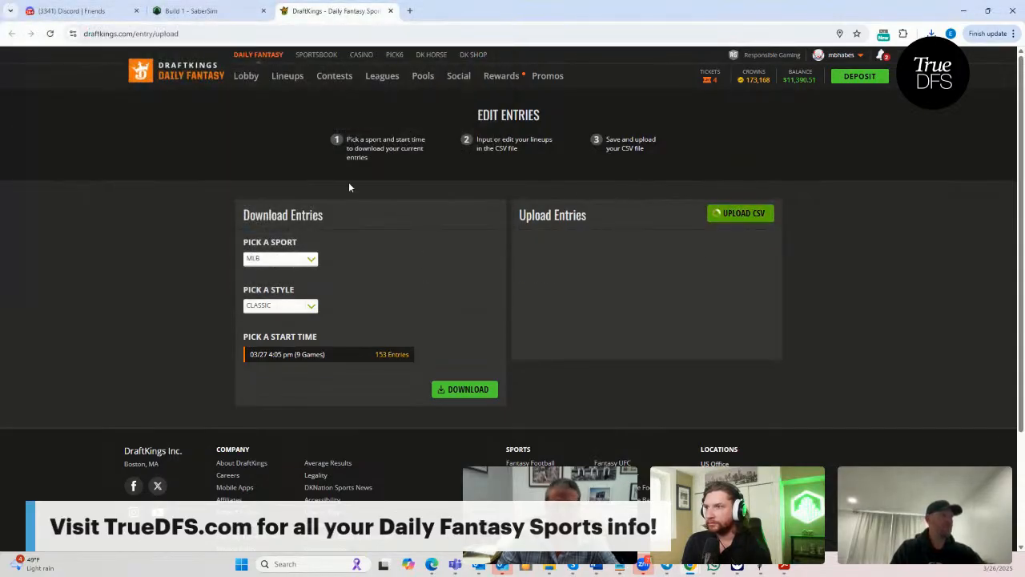
left_click(285, 79)
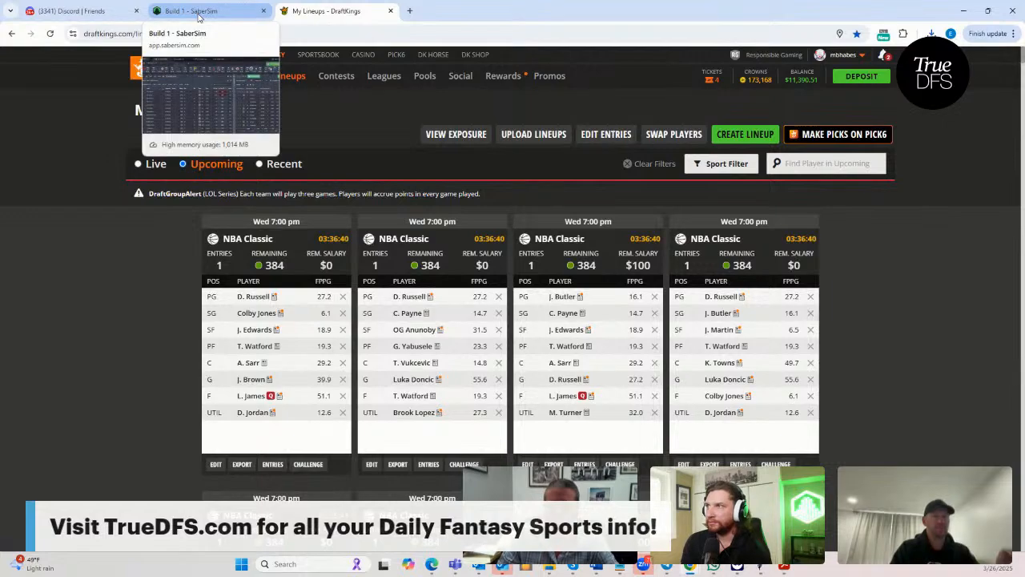
Step: Back in SaberSim, exclude the 4|3, 4|4, 4|2, 3|2, 3|3 and 3|3|2 stack types from Build 1's lineups and apply the change
left_click(198, 18)
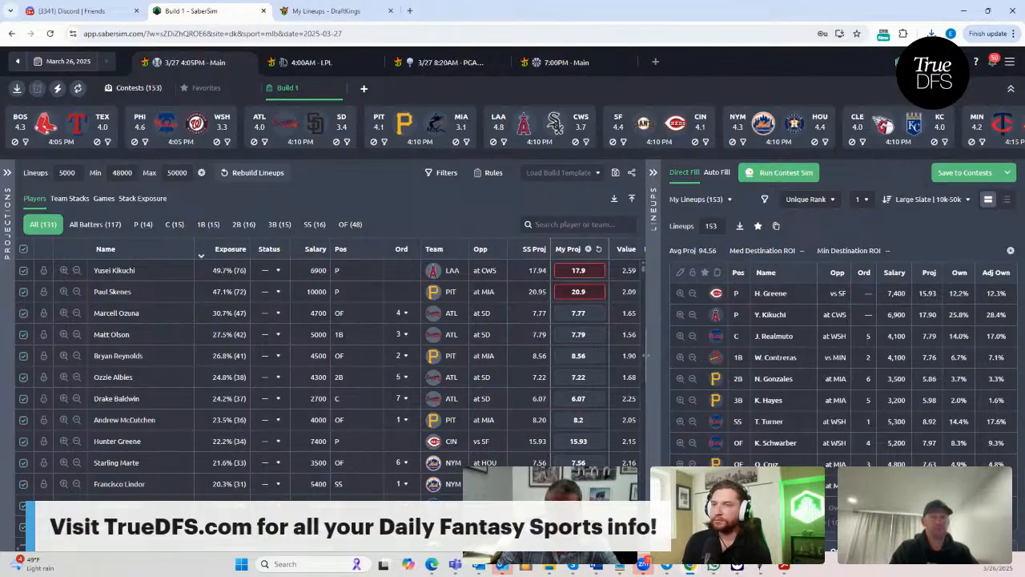
left_click(145, 201)
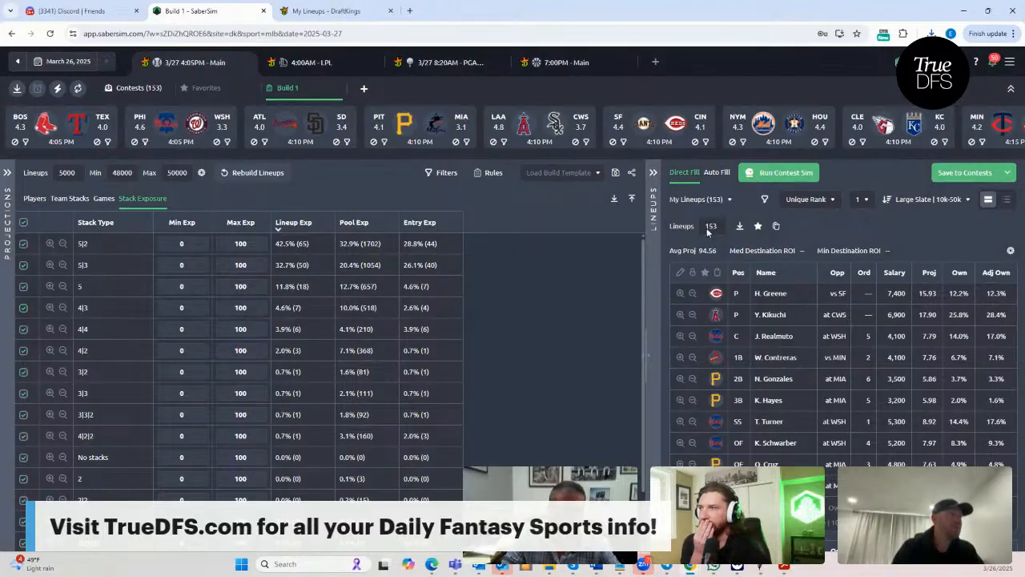
left_click(760, 226)
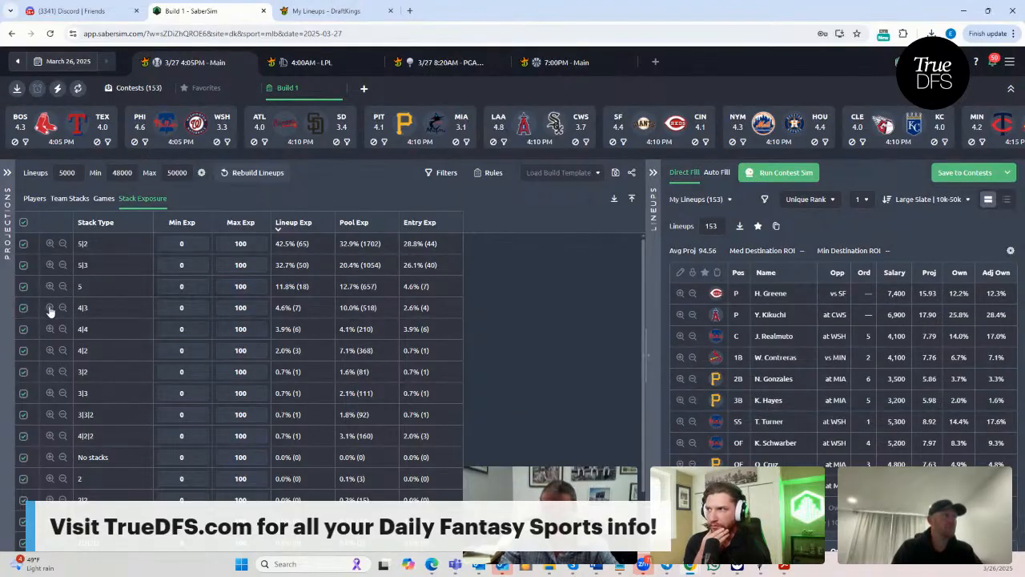
left_click(23, 308)
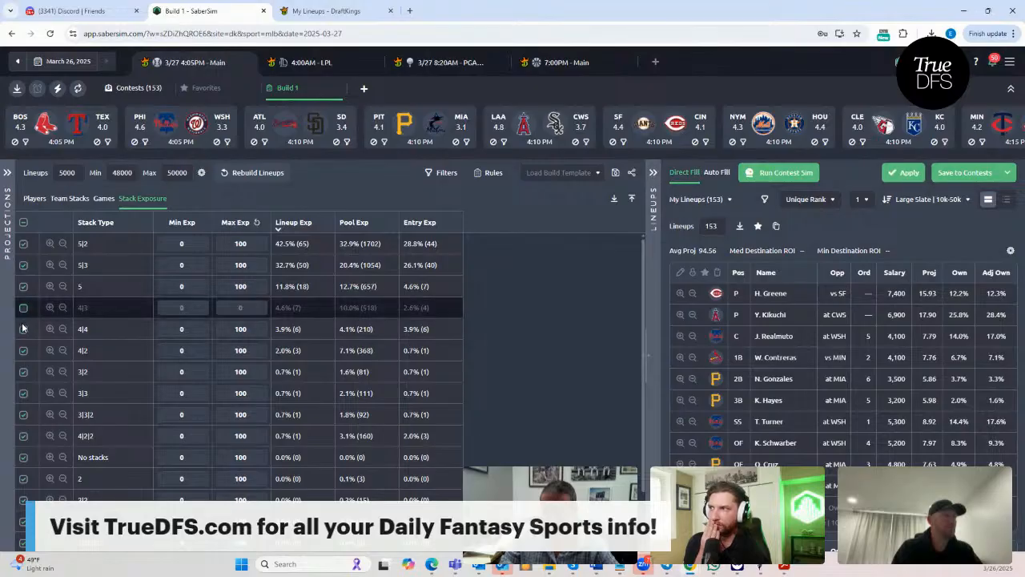
left_click(23, 329)
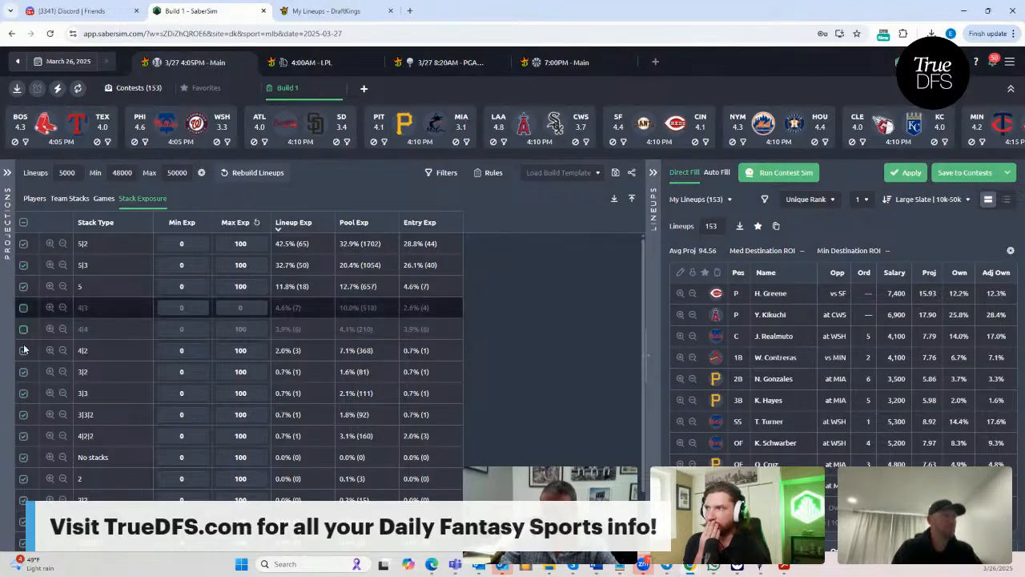
left_click(23, 350)
left_click(24, 372)
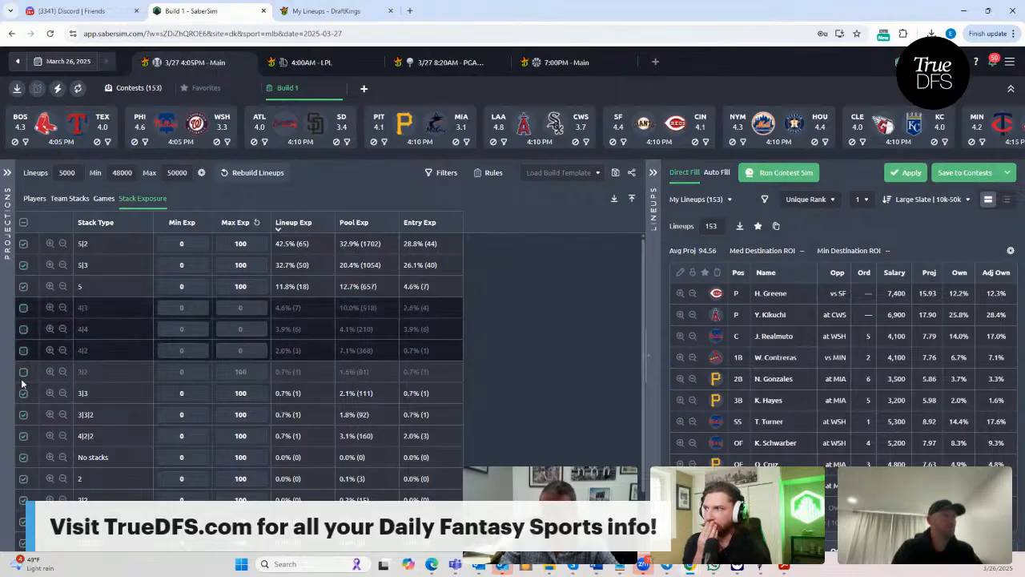
left_click(24, 415)
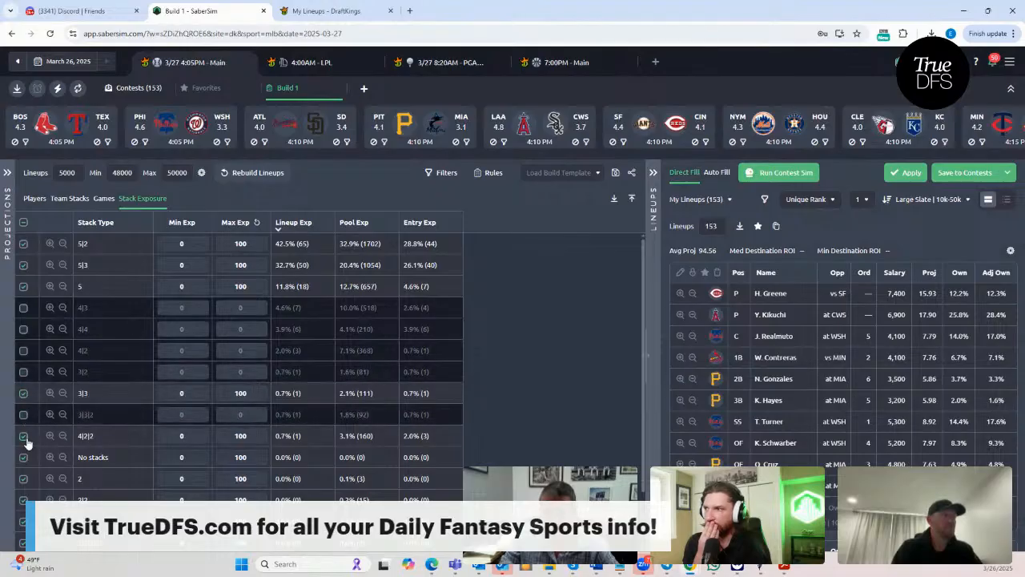
left_click(23, 394)
left_click(23, 435)
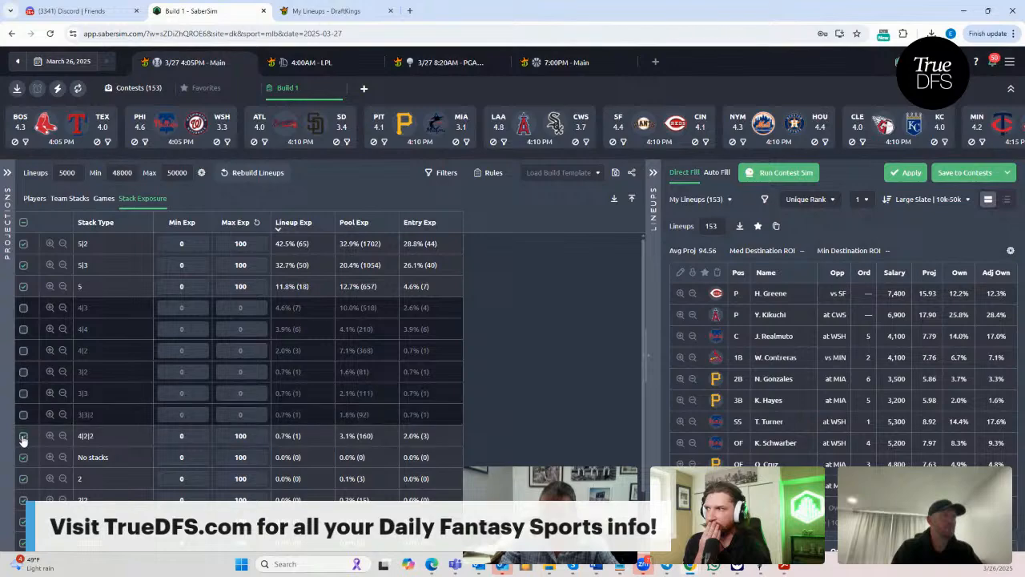
left_click(910, 173)
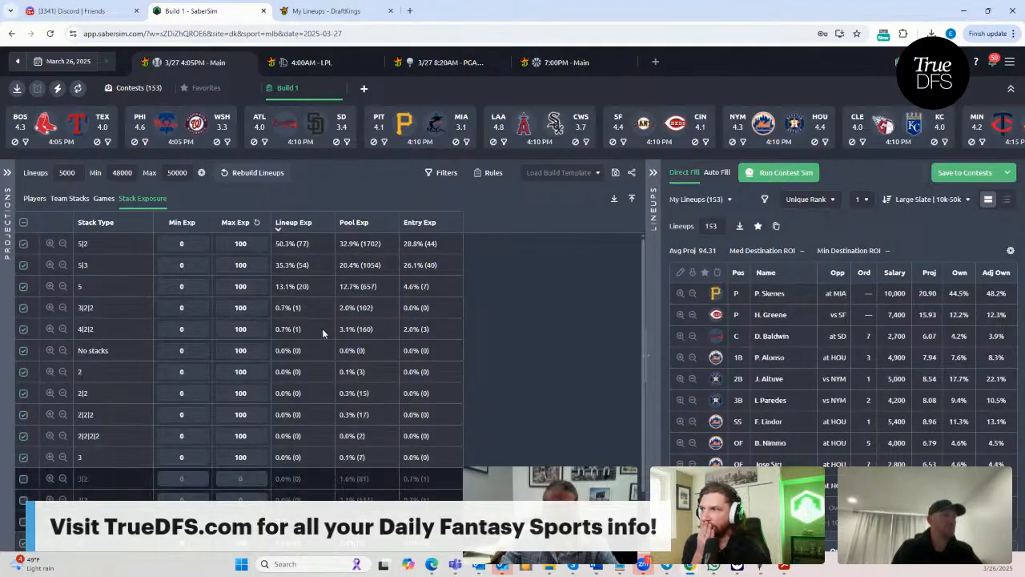
Step: Also exclude the 3|2|2 and 4|2|2 stack types, applying the change to the lineups each time
left_click(23, 308)
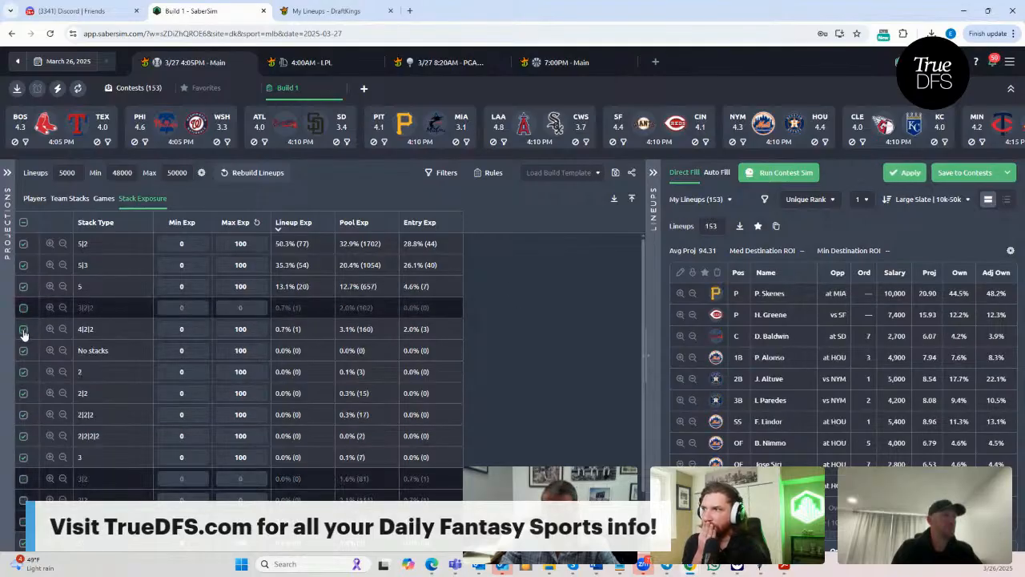
left_click(907, 172)
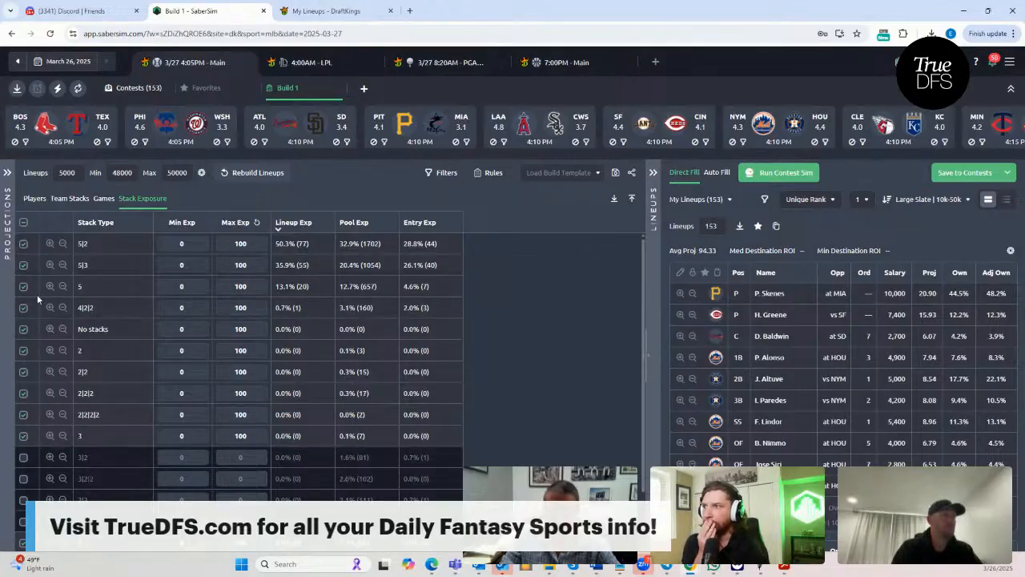
left_click(23, 307)
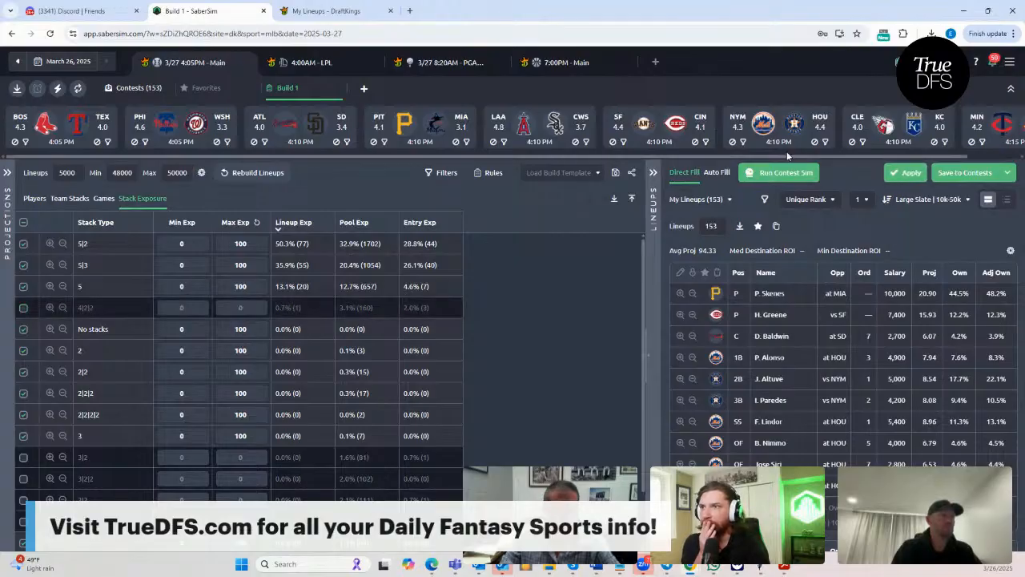
left_click(900, 173)
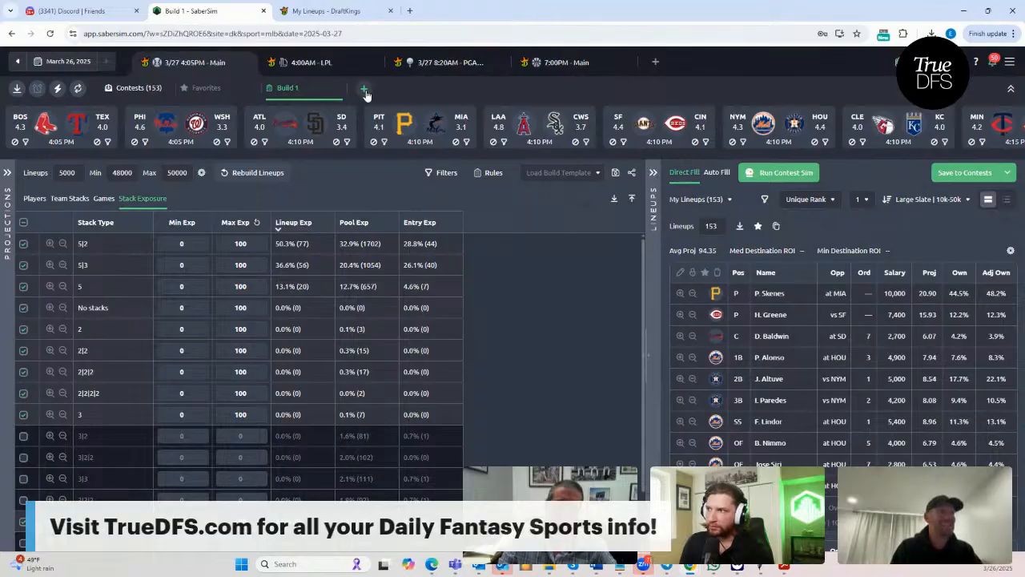
Step: Create a second build and load the player projections CSV from the KrugMLB folder in DFSSheets into its custom data upload
left_click(366, 94)
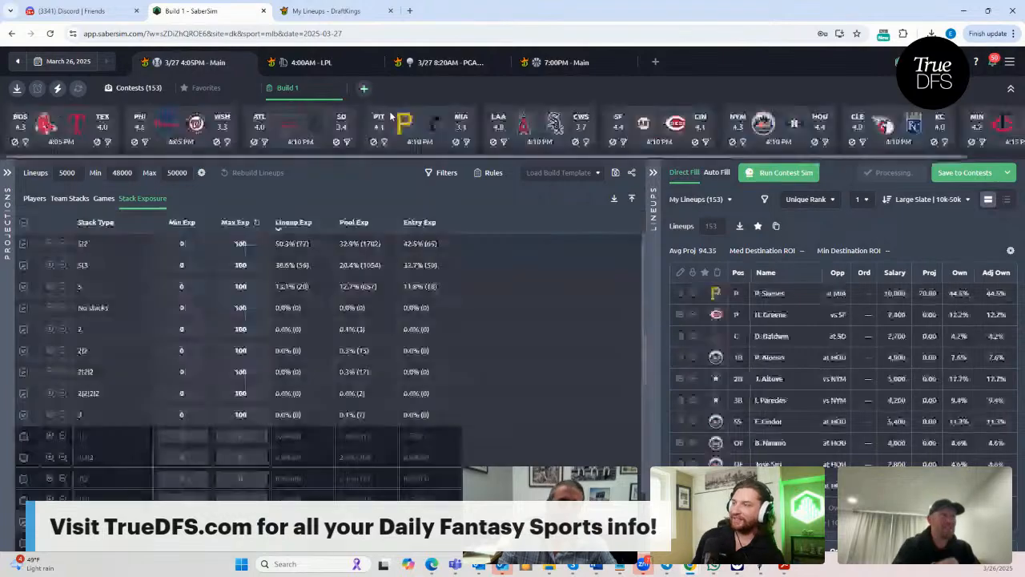
left_click(363, 92)
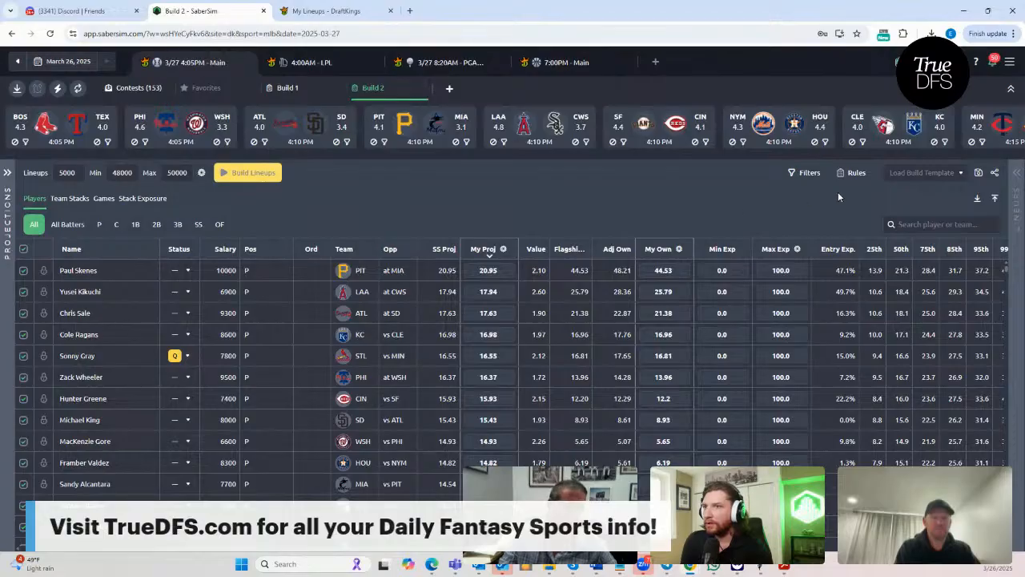
left_click(995, 201)
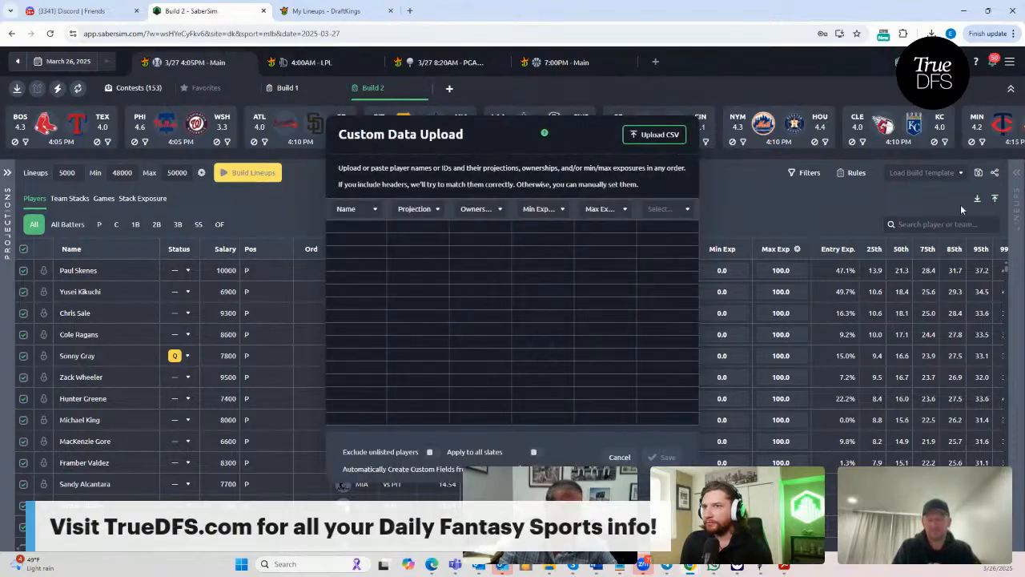
left_click(658, 135)
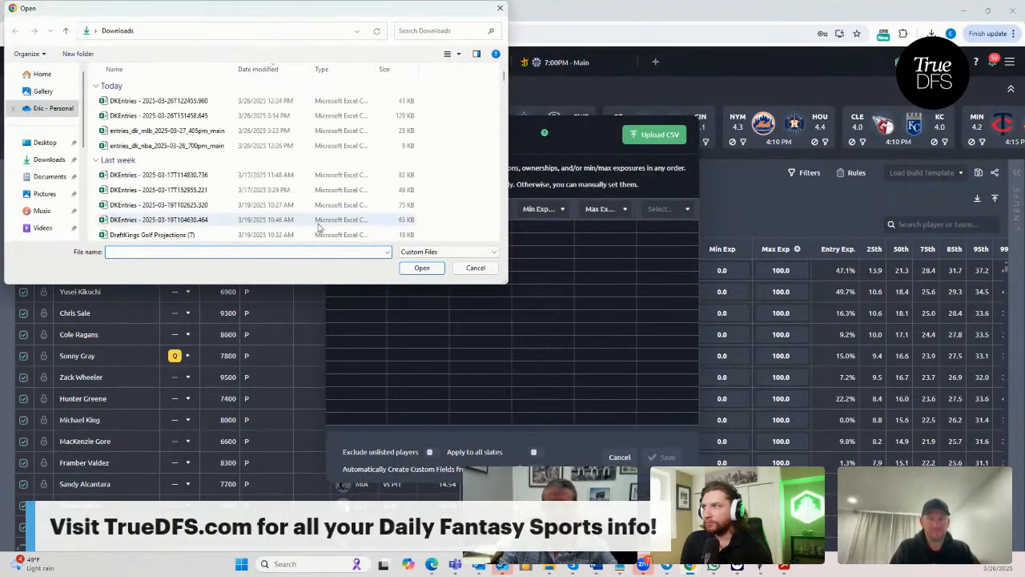
scroll(72, 204, "down", 2)
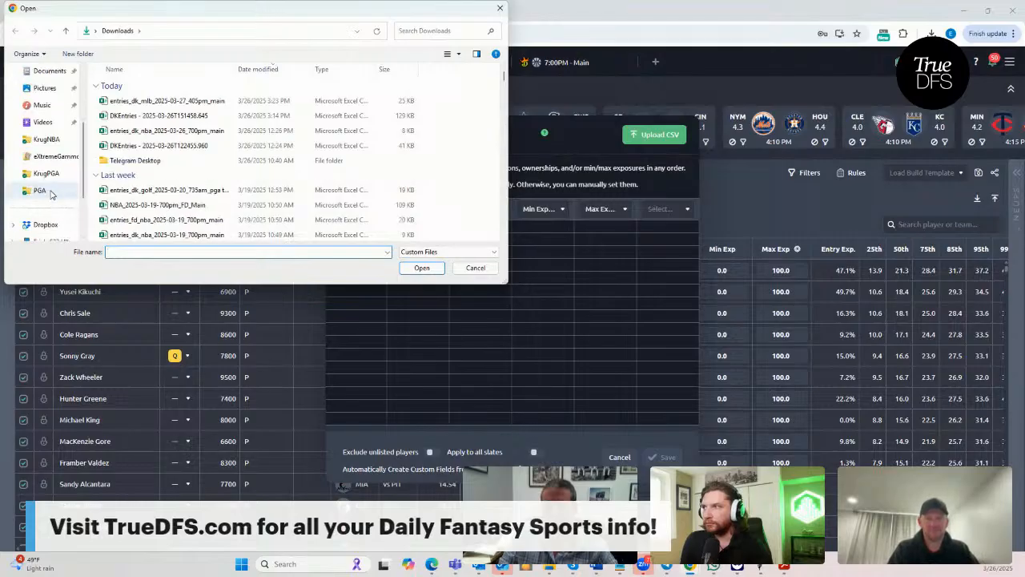
left_click(50, 176)
left_click(153, 30)
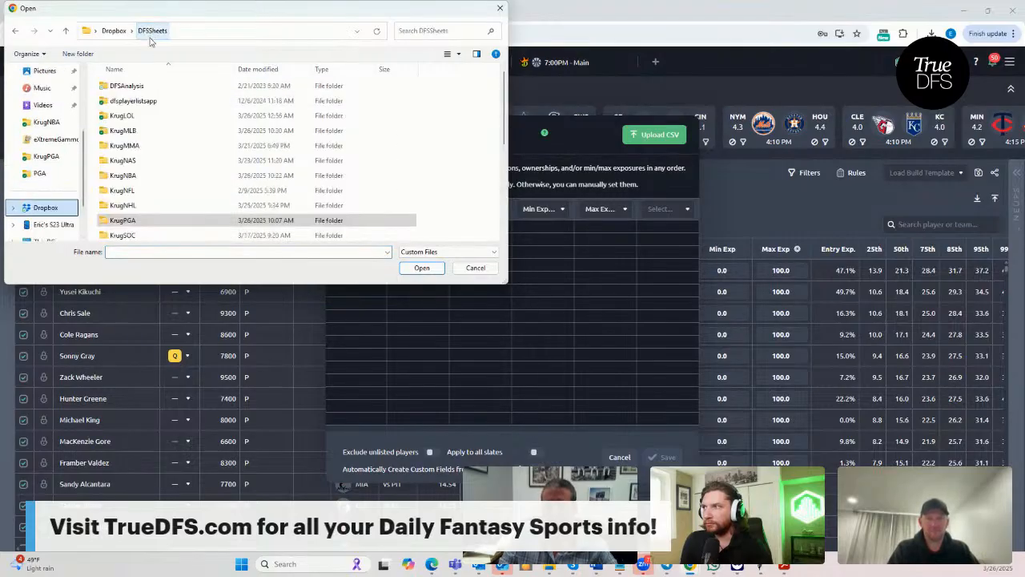
double_click(143, 131)
left_click(140, 161)
left_click(433, 272)
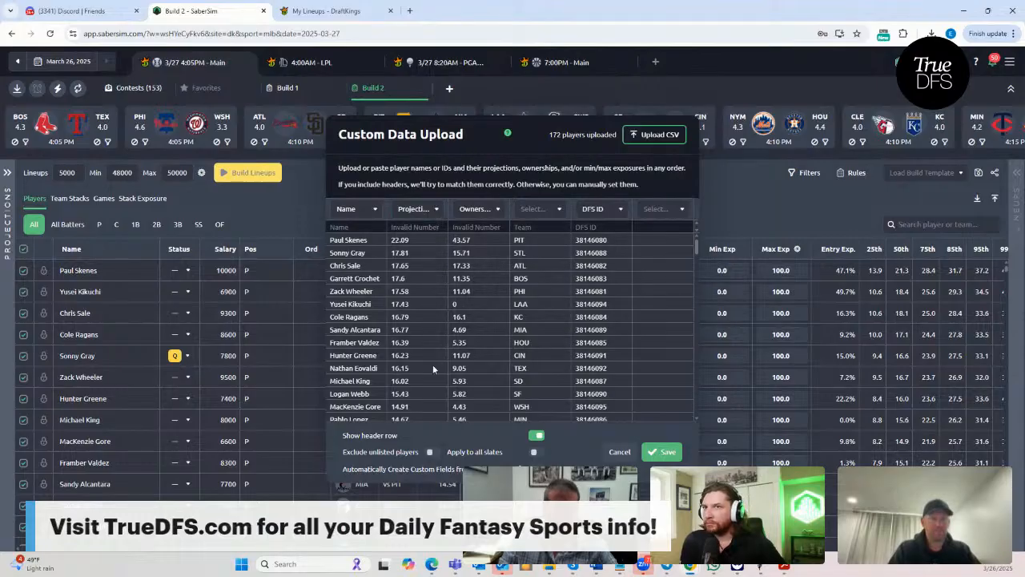
Step: Save the uploaded data with unlisted players excluded, storing it as a projections source named "sheets" with 5000 lineups and duplicates allowed
left_click(433, 453)
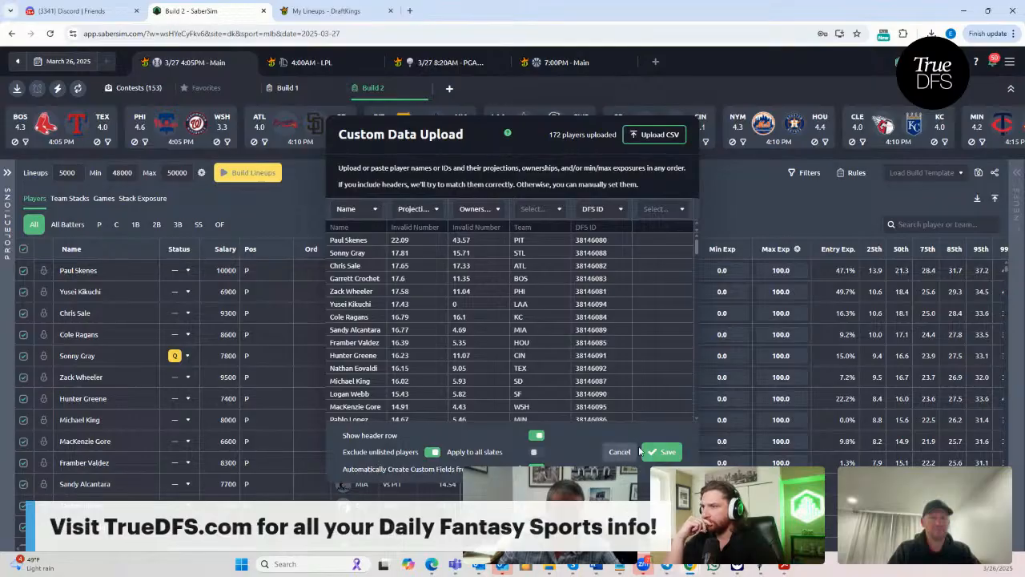
left_click(664, 453)
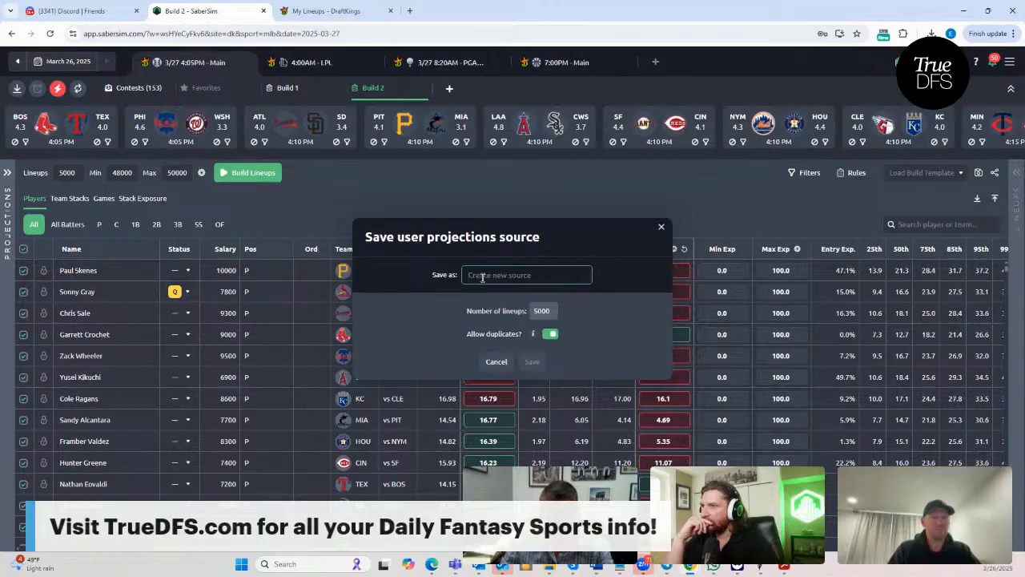
type("sheets")
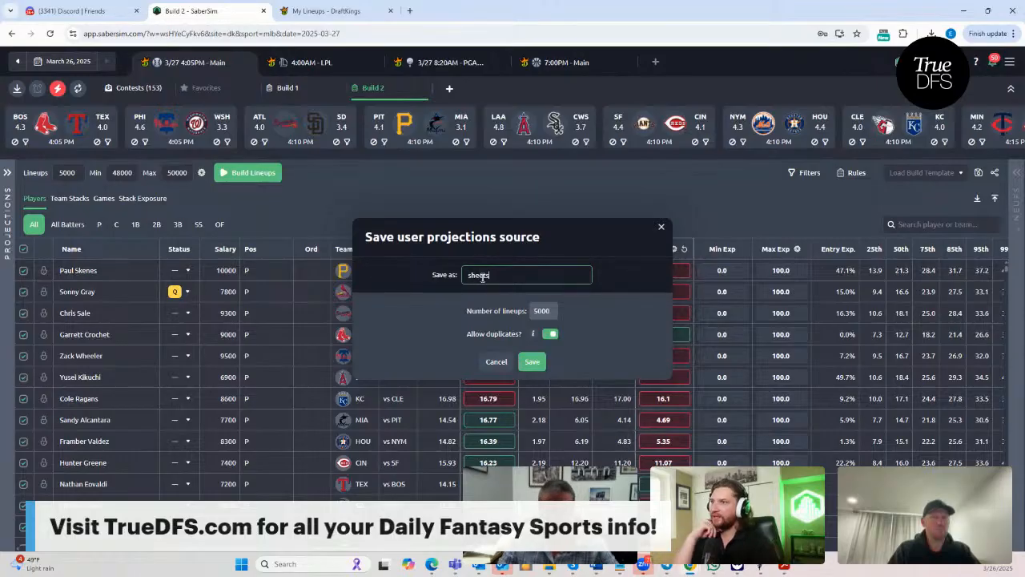
left_click(530, 364)
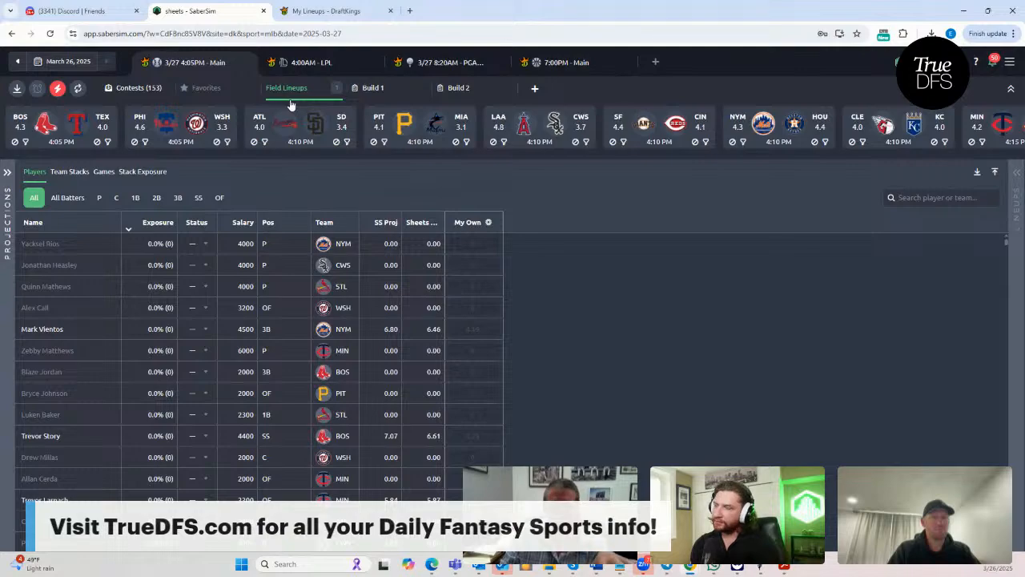
Step: Examine the field lineup source options for the MLB $500K Opening Day Special in the contests' sim settings, and return to Build 1
left_click(365, 92)
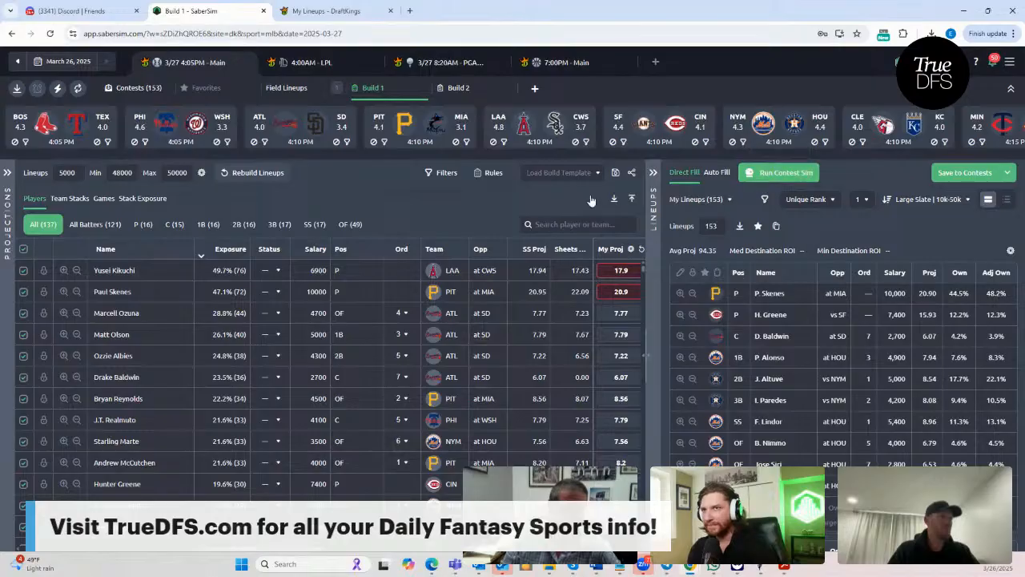
left_click(138, 90)
left_click(137, 89)
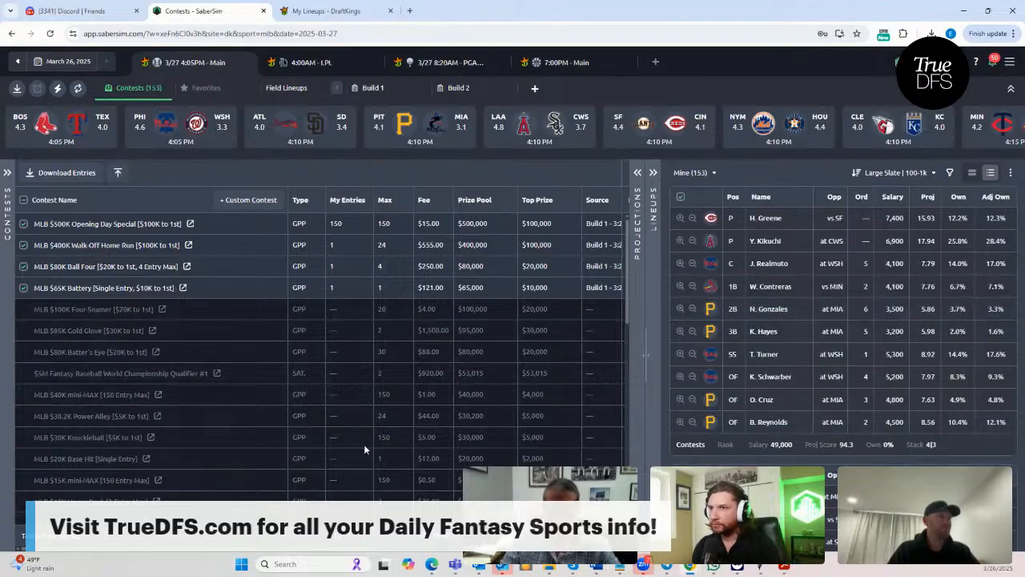
left_click_drag(318, 553, 537, 553)
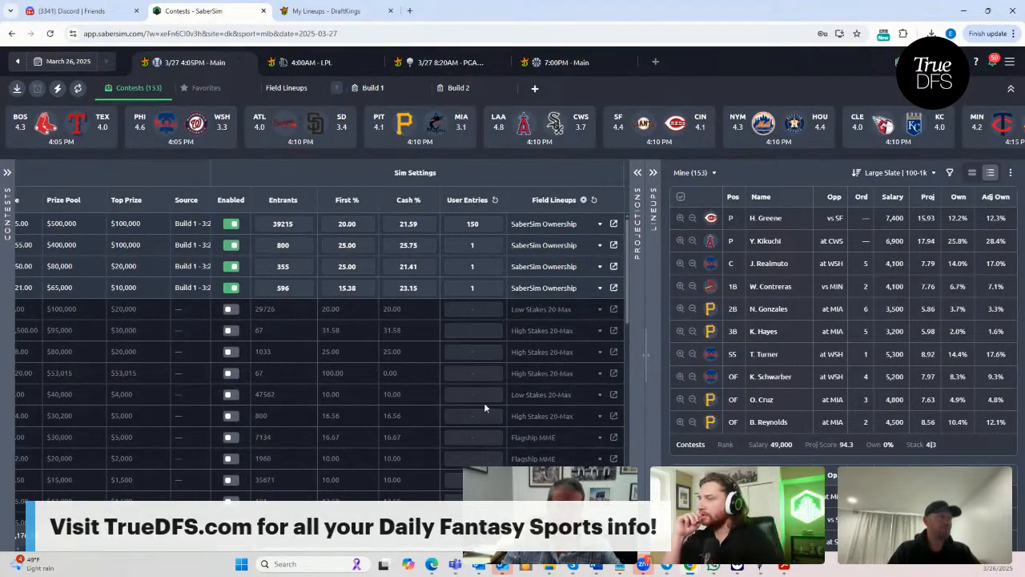
left_click(600, 226)
mouse_move(608, 251)
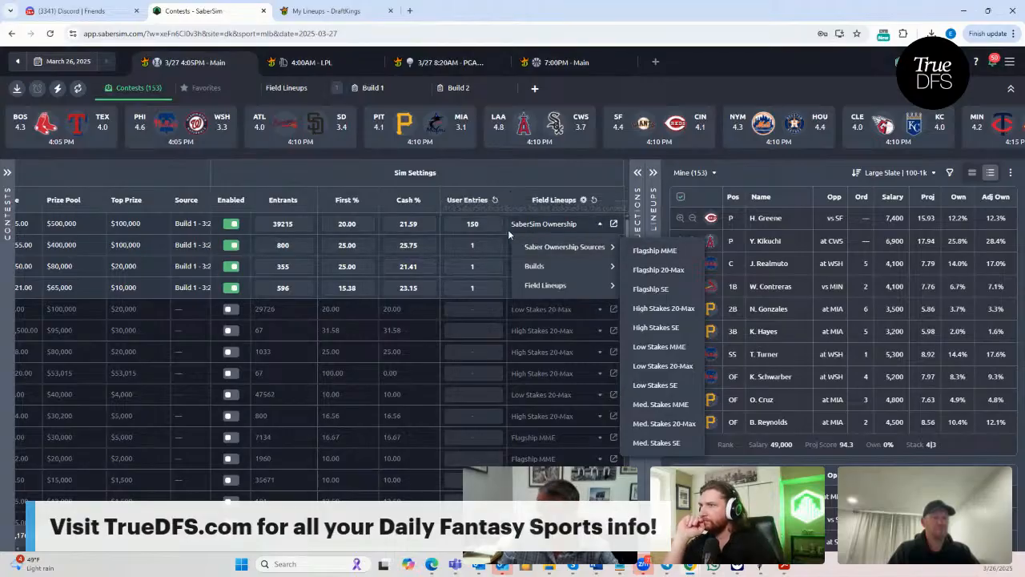
left_click(532, 173)
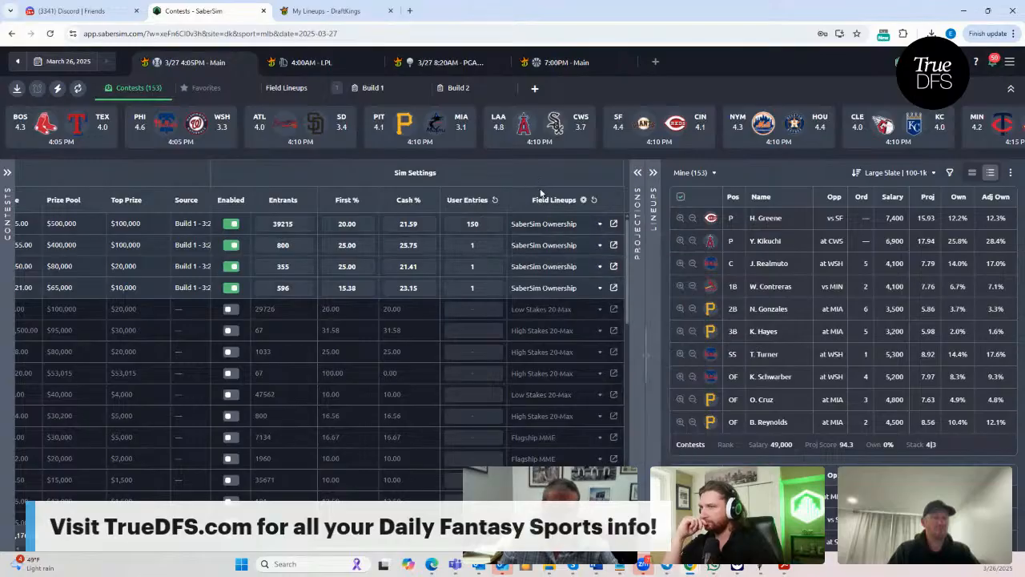
left_click(599, 225)
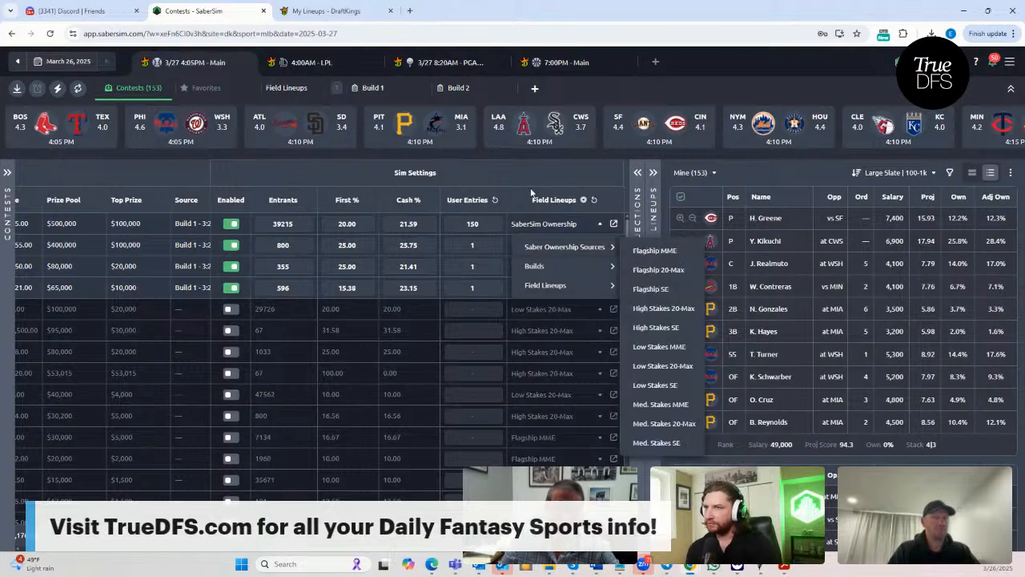
left_click(522, 172)
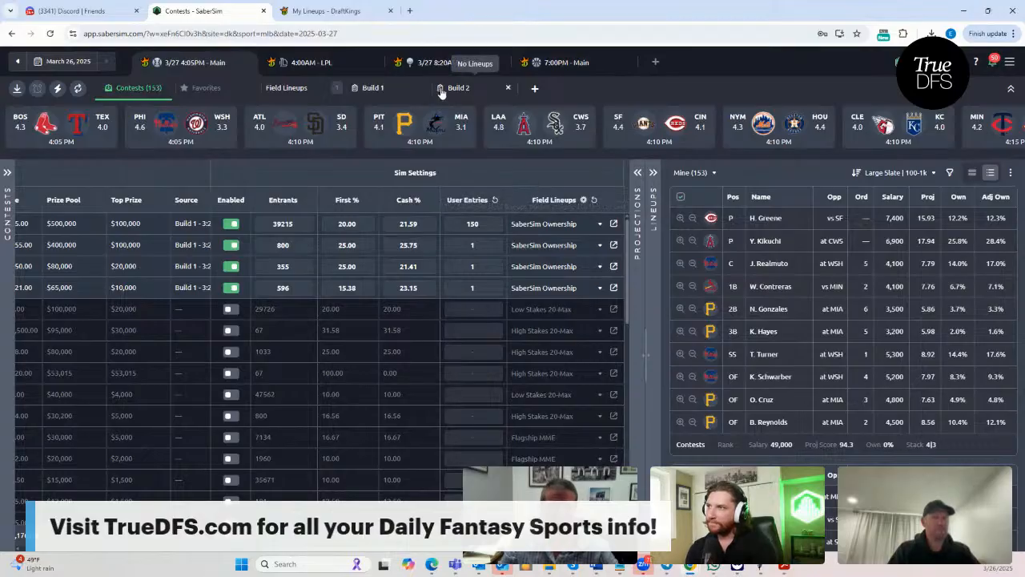
left_click(375, 89)
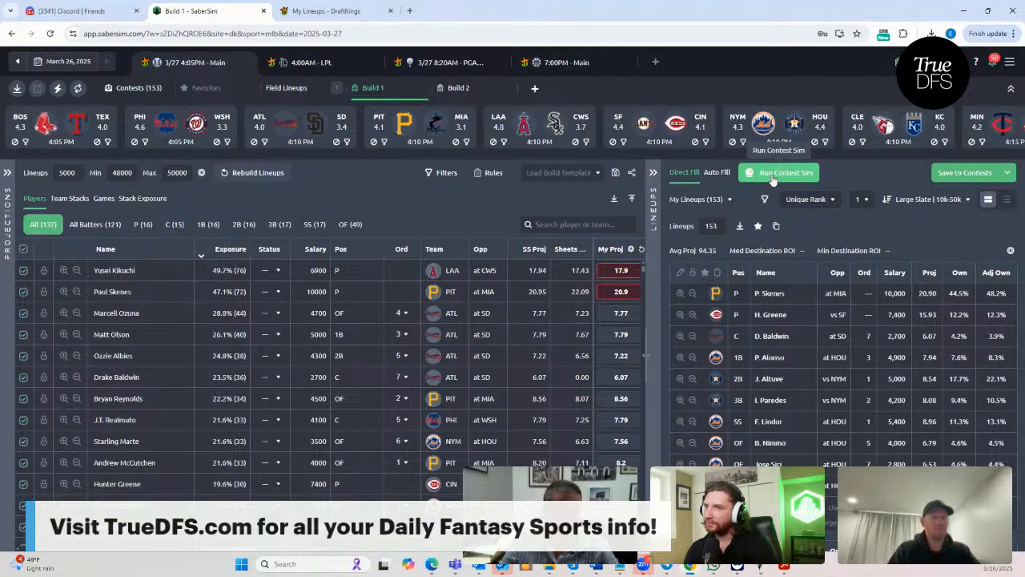
Step: Run the contest sim on Build 1, review its team stack and stack type exposures, and check the contest list before returning
left_click(773, 177)
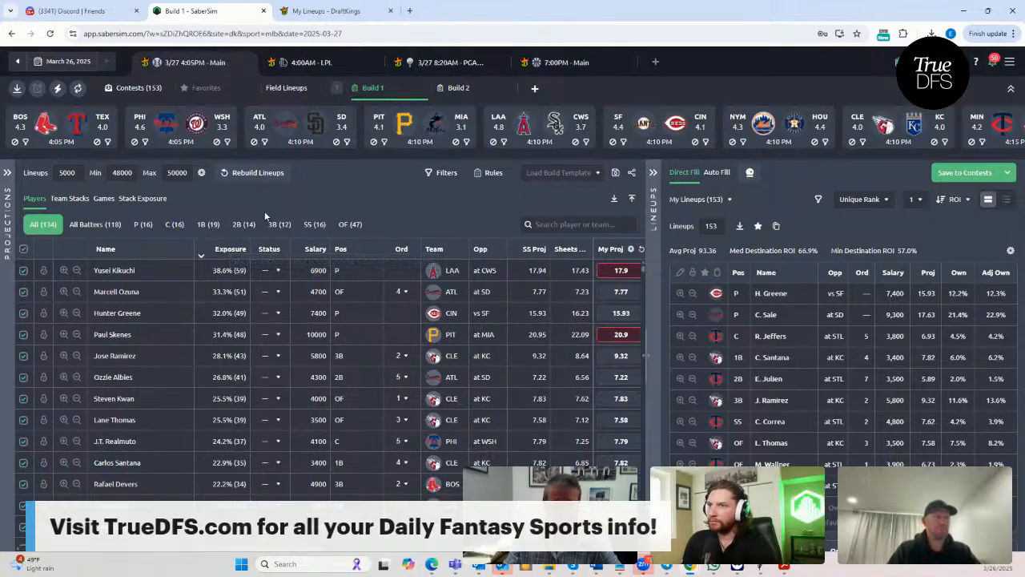
left_click(70, 201)
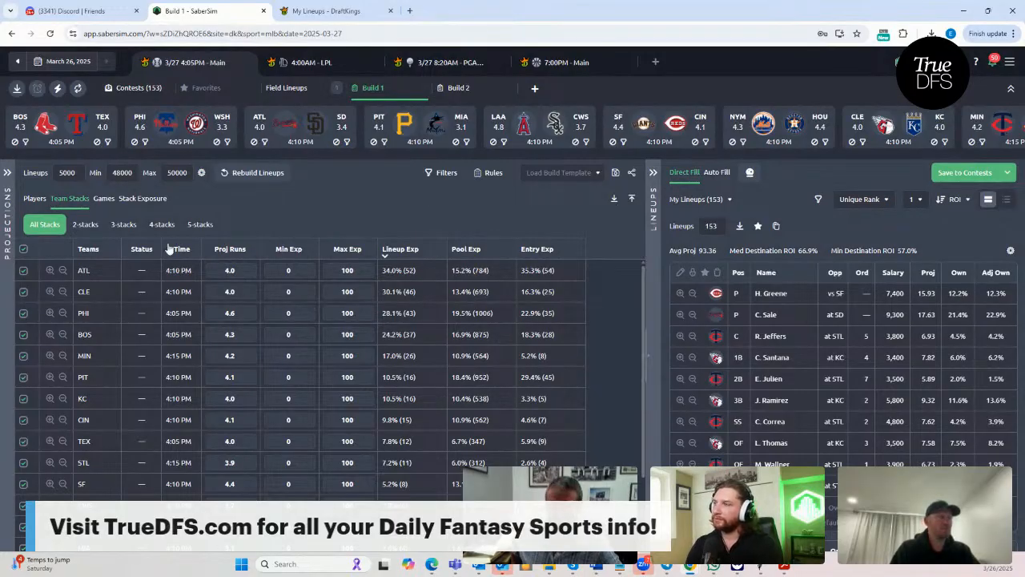
left_click(141, 201)
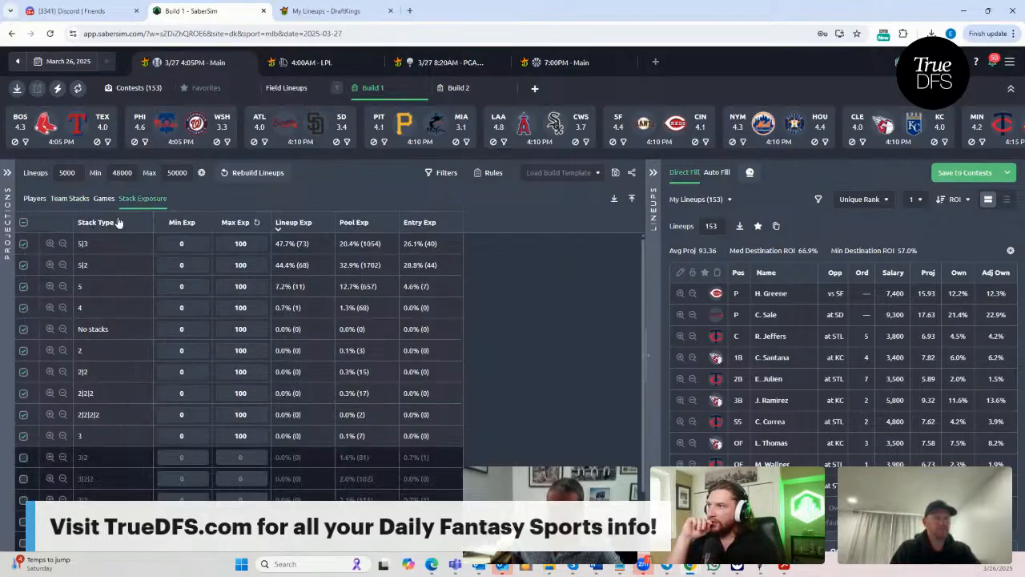
left_click(71, 201)
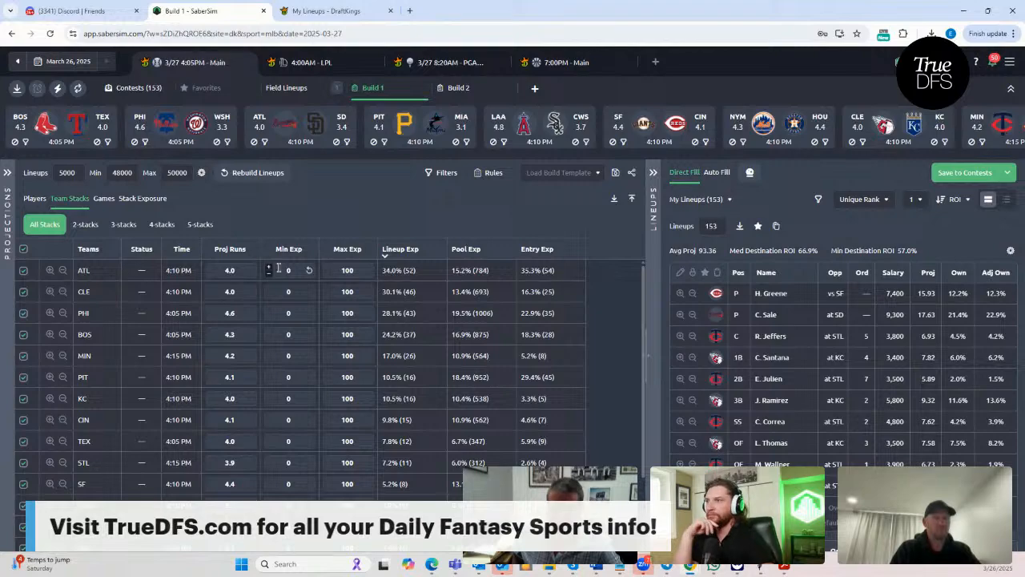
left_click(35, 200)
left_click(133, 202)
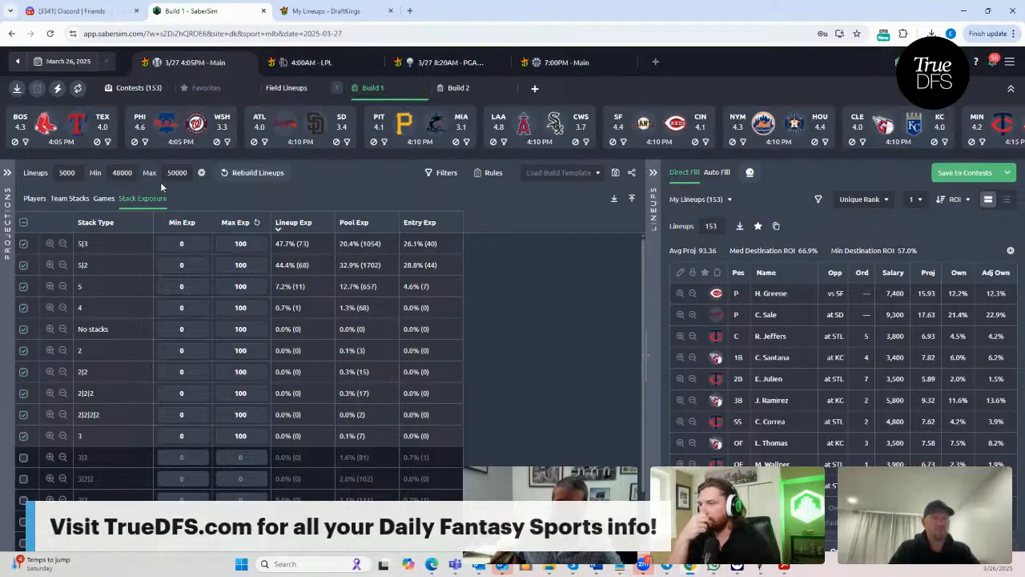
left_click(121, 90)
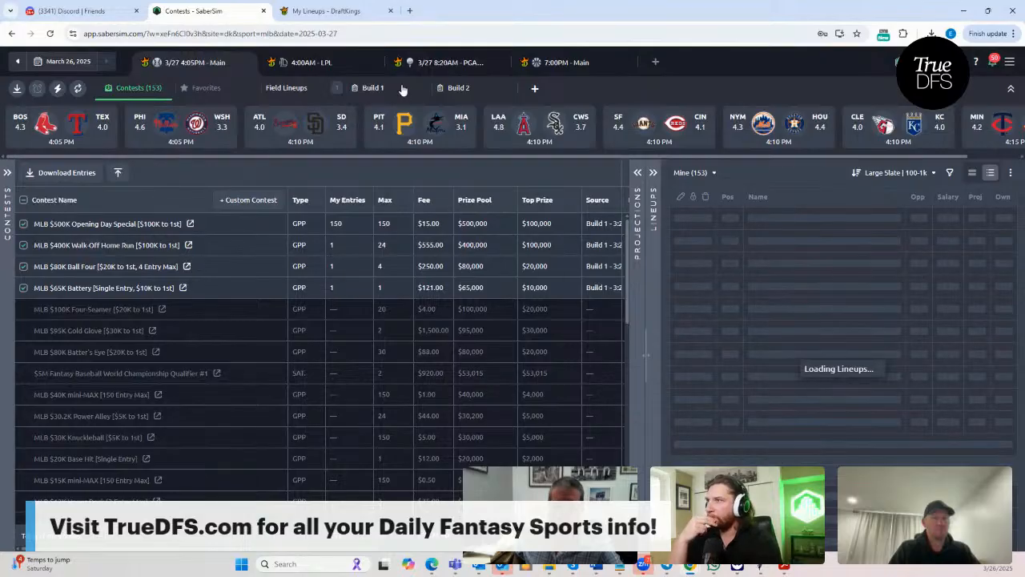
left_click(365, 91)
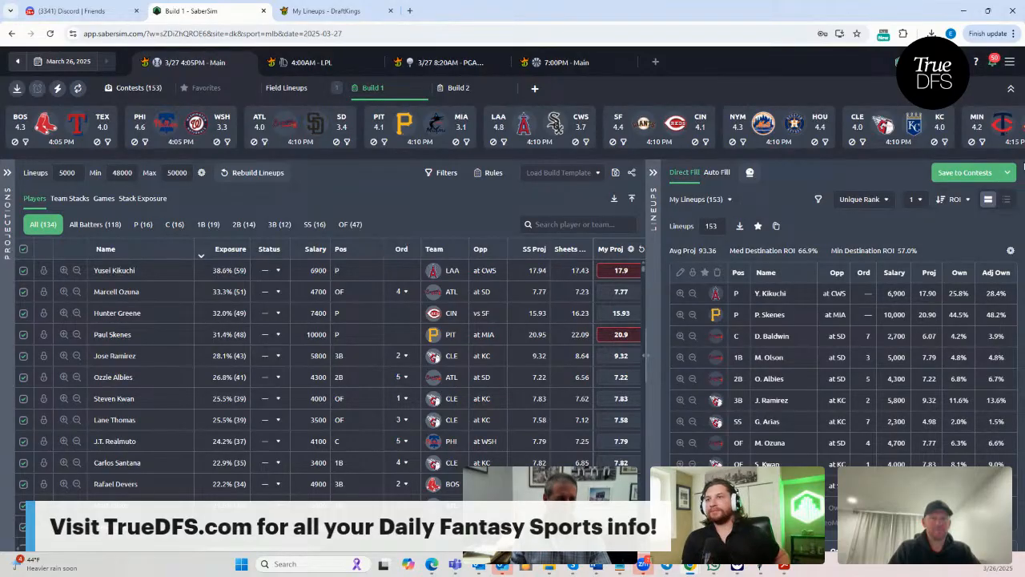
Step: Open the Auto Fill contest assignments in Build 1 with the lineups area widened, and sort the contests by fee
left_click_drag(648, 345, 535, 349)
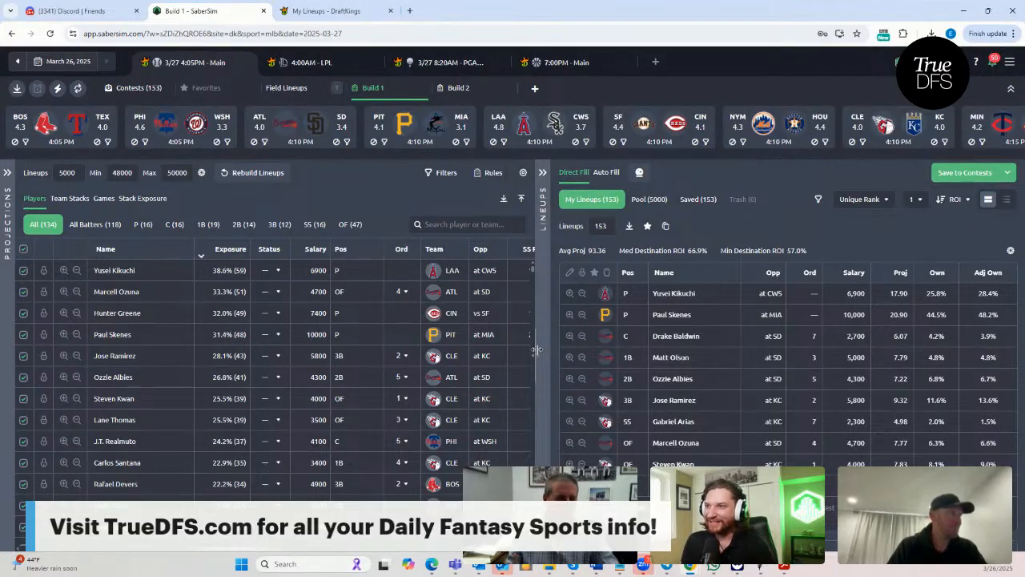
left_click(605, 173)
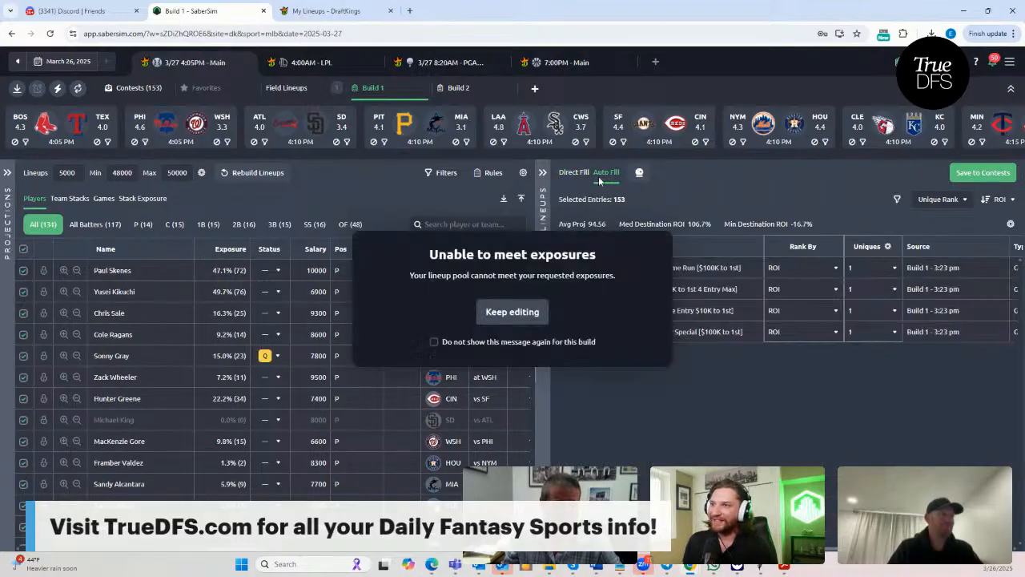
left_click(521, 315)
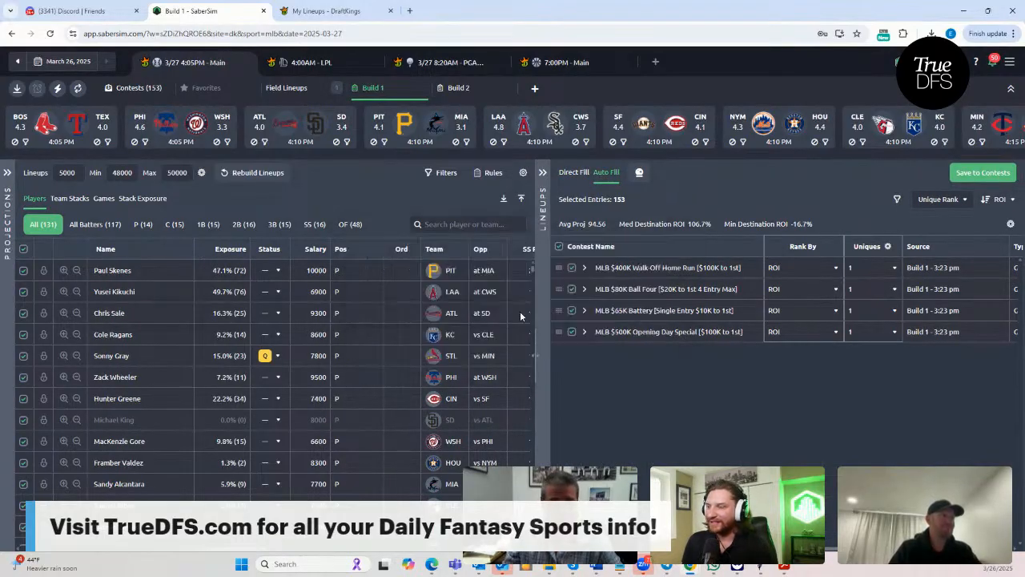
left_click_drag(536, 354, 425, 353)
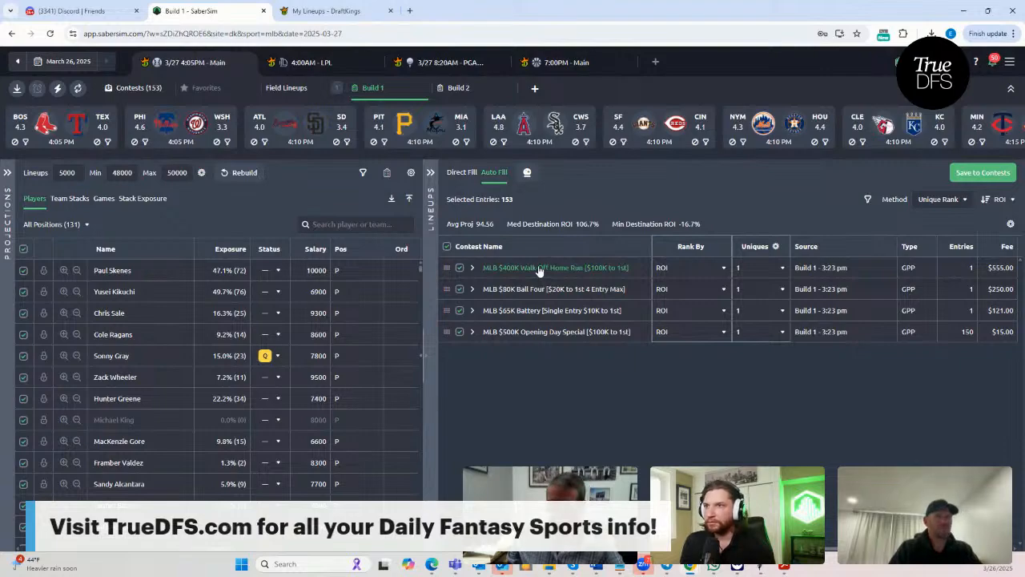
left_click(1005, 250)
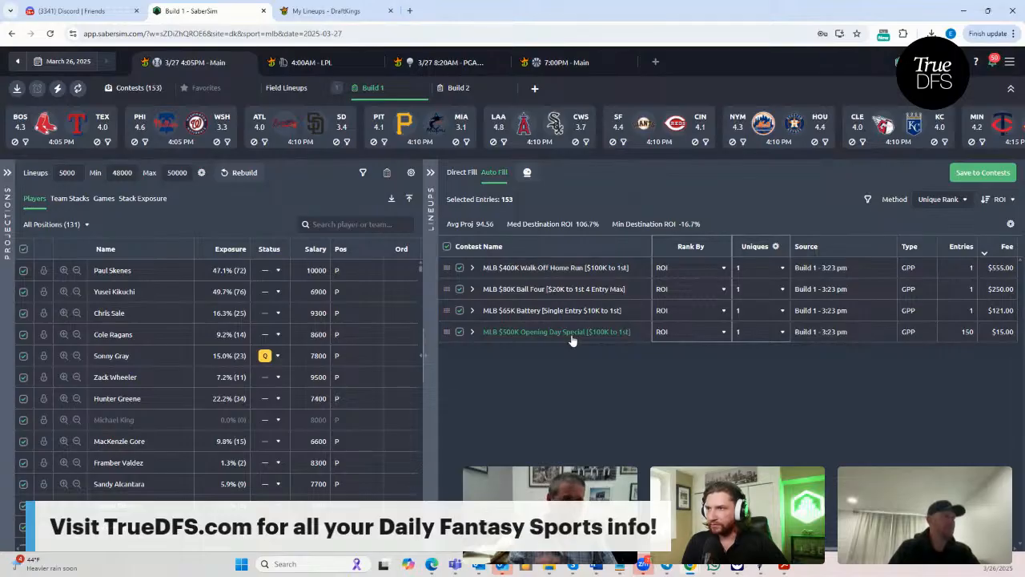
Step: Examine the fill method options available for the direct fill lineups, leaving Unique Rank selected
left_click(460, 173)
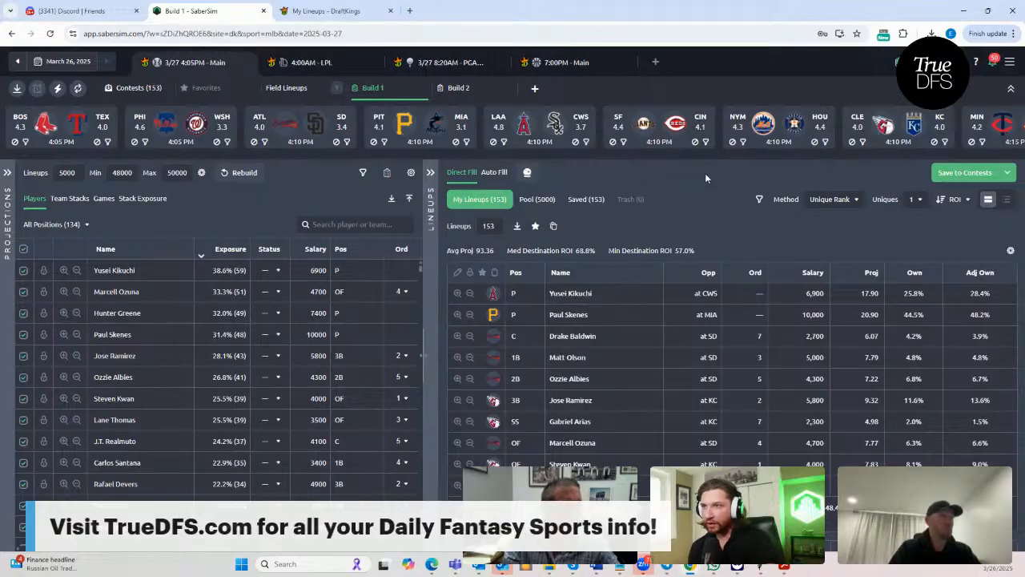
left_click(856, 206)
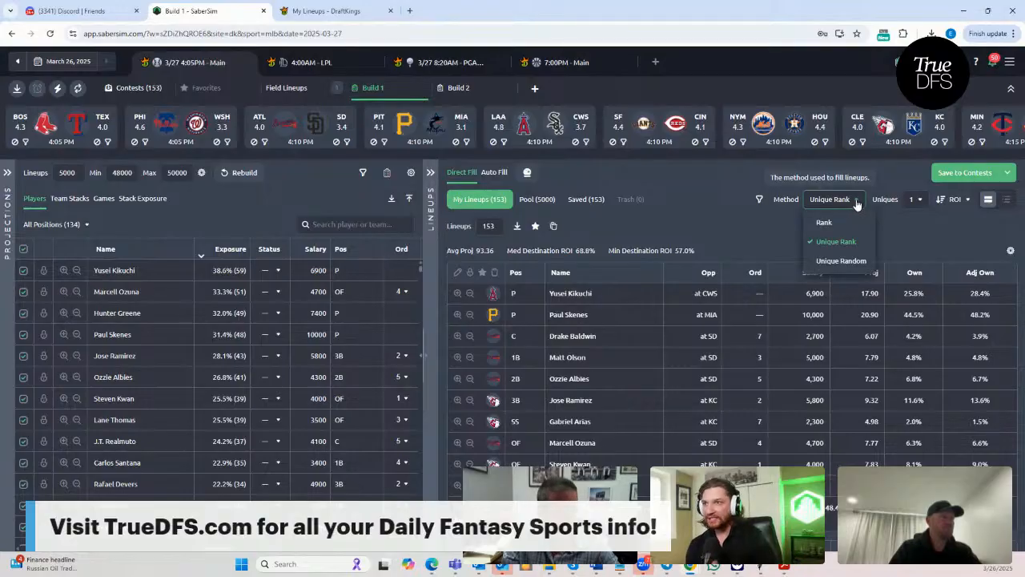
left_click(749, 224)
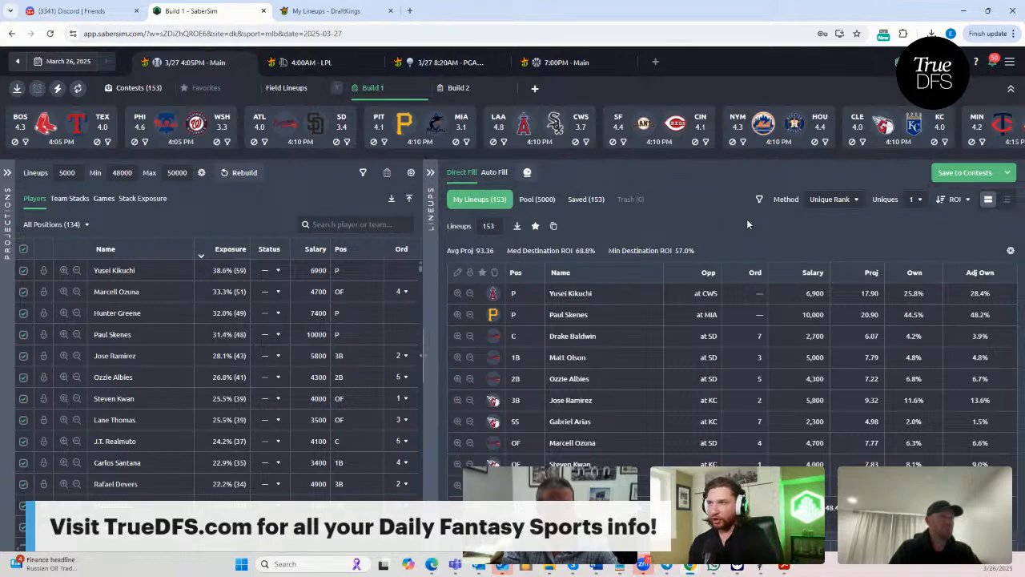
Step: Inspect the auto-filled lineups assigned to the MLB $400K Walk-Off Home Run and the MLB $500K Opening Day Special
left_click(495, 173)
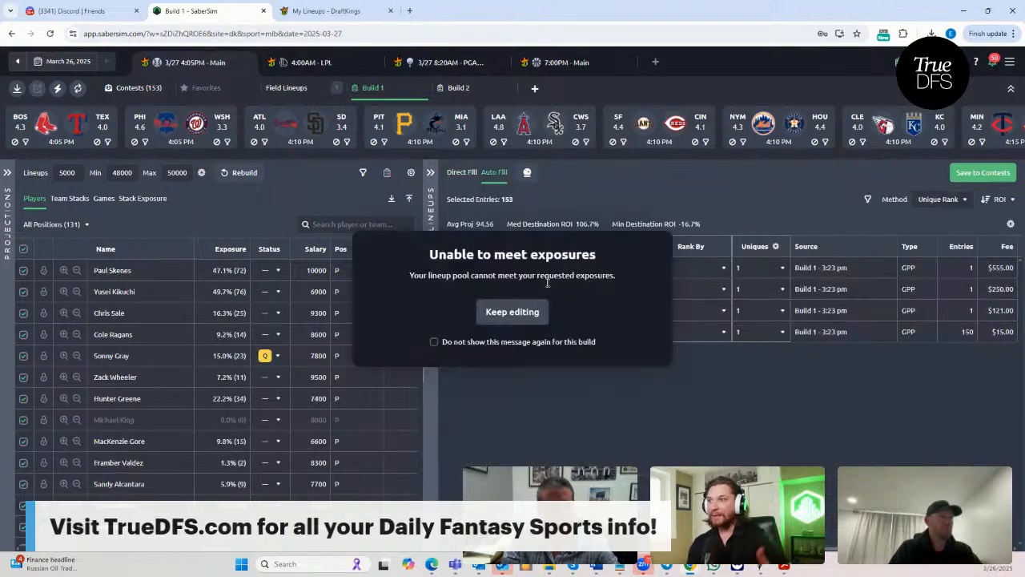
left_click(511, 312)
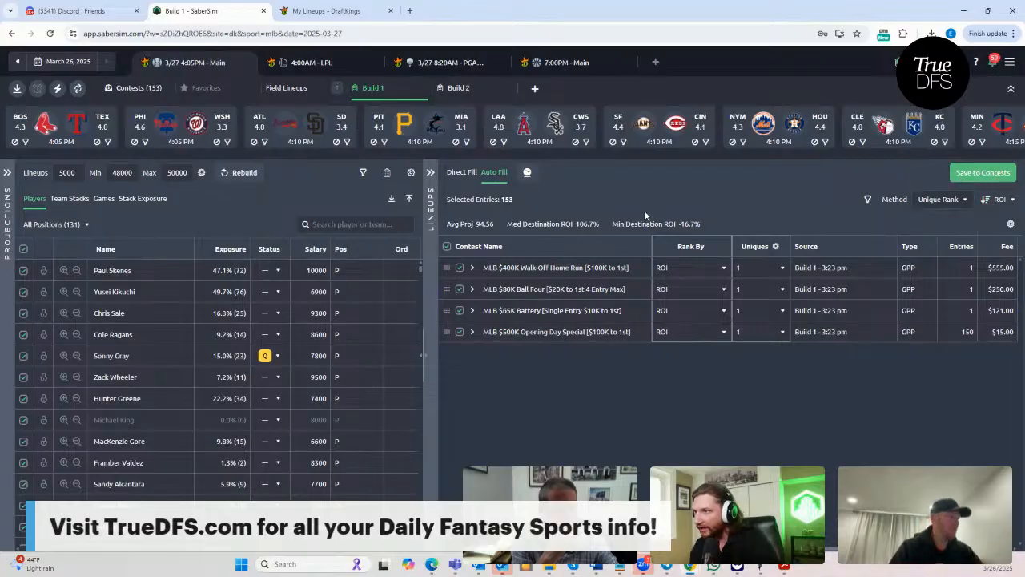
left_click(471, 268)
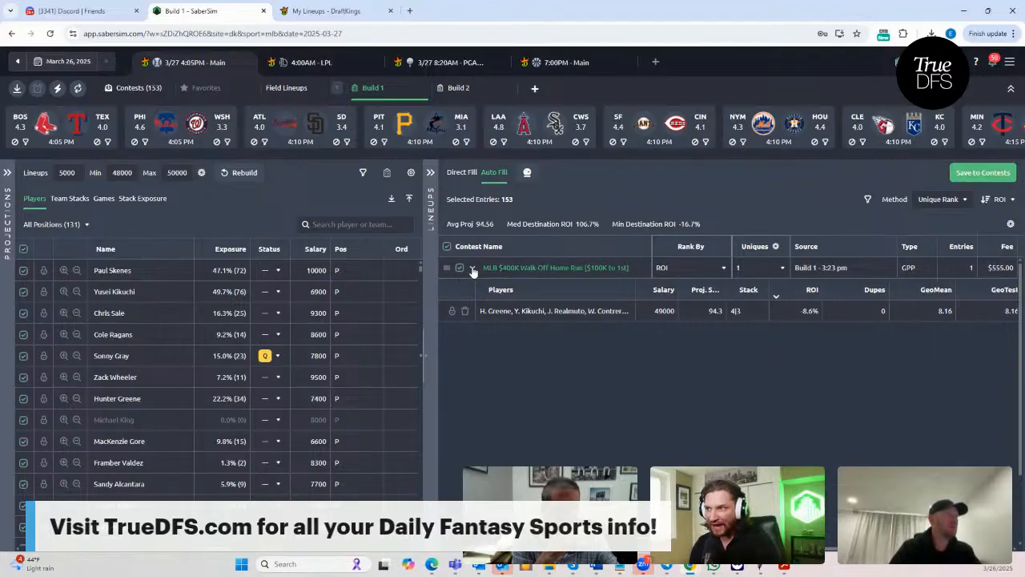
left_click(472, 269)
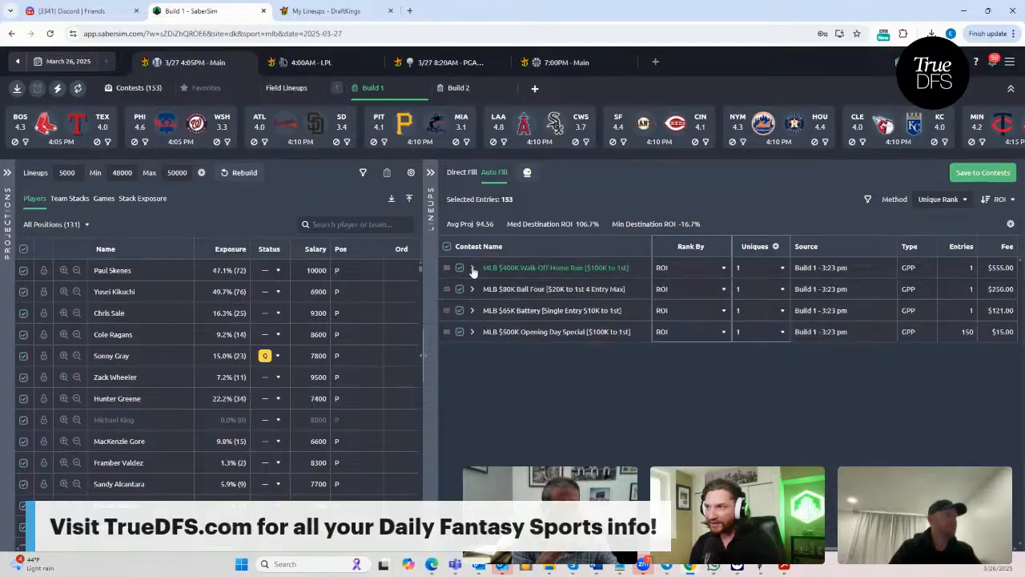
left_click(472, 332)
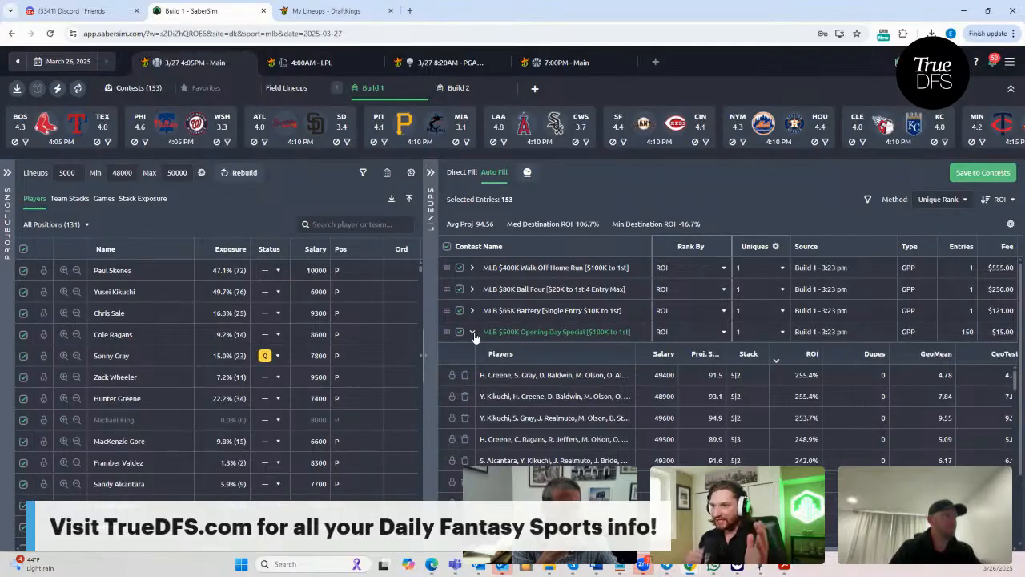
left_click(473, 334)
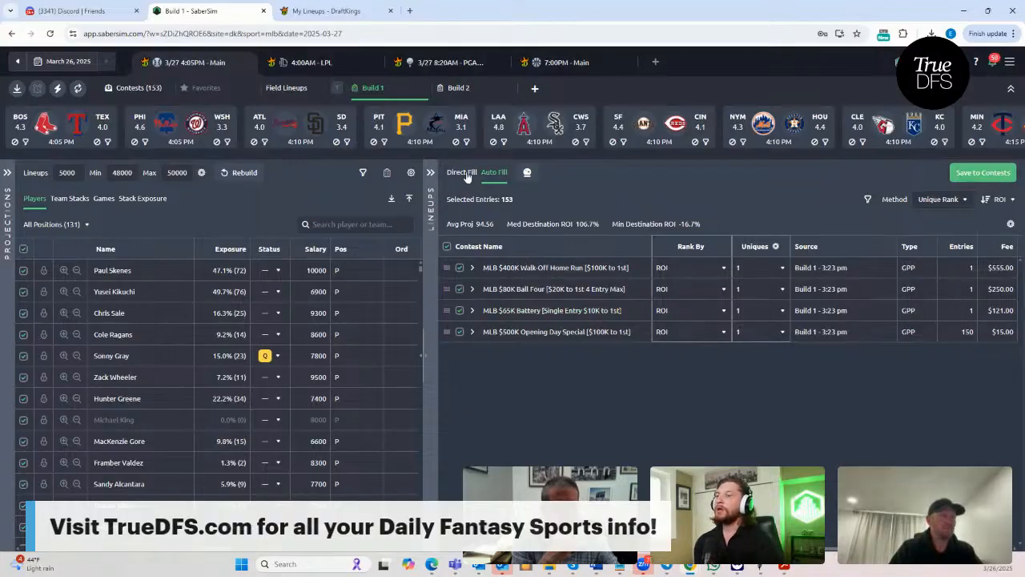
Step: Compare the direct fill player exposures with Auto Fill, and save the auto-filled lineups to the contests
left_click(431, 213)
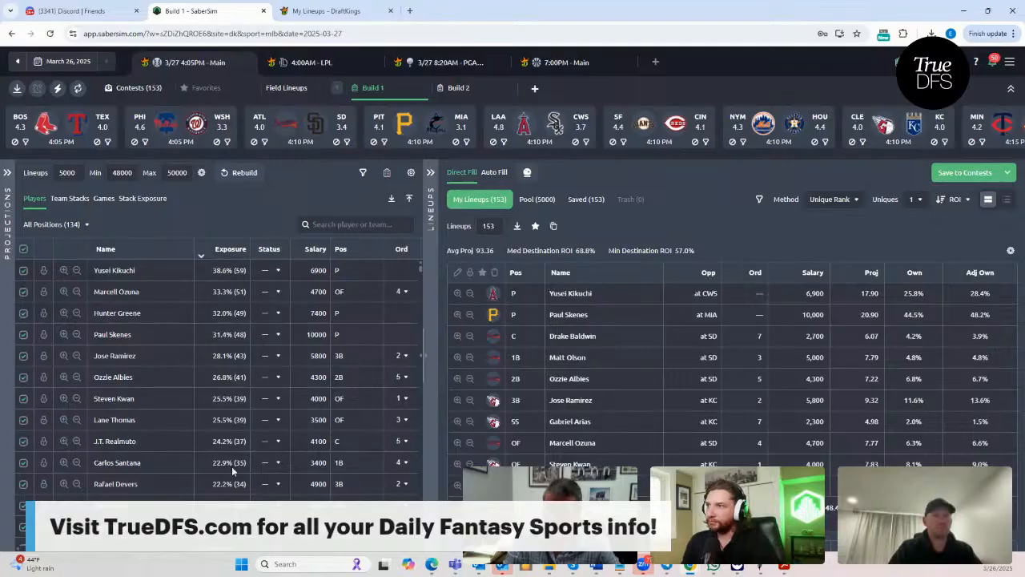
left_click(497, 173)
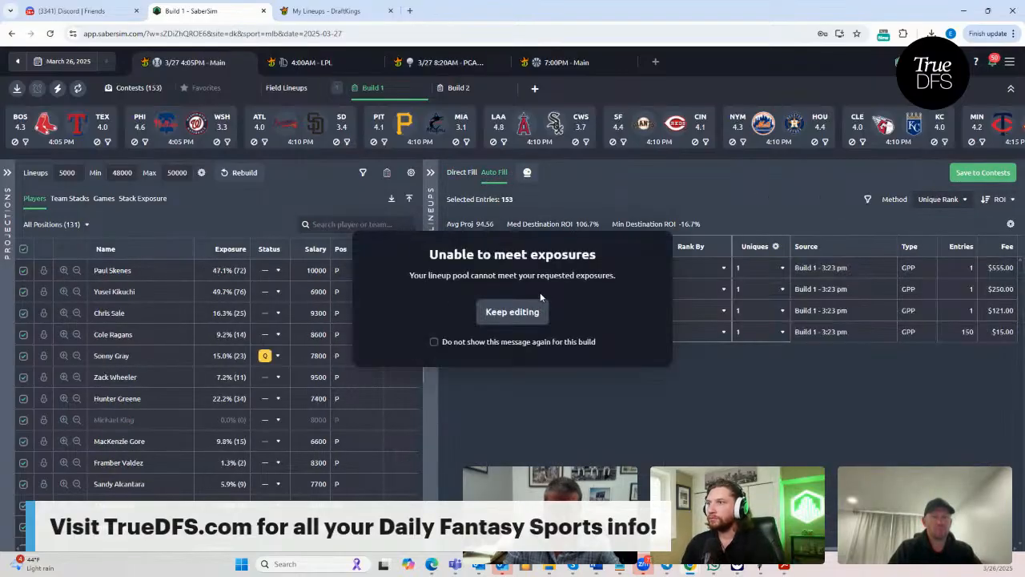
left_click(512, 311)
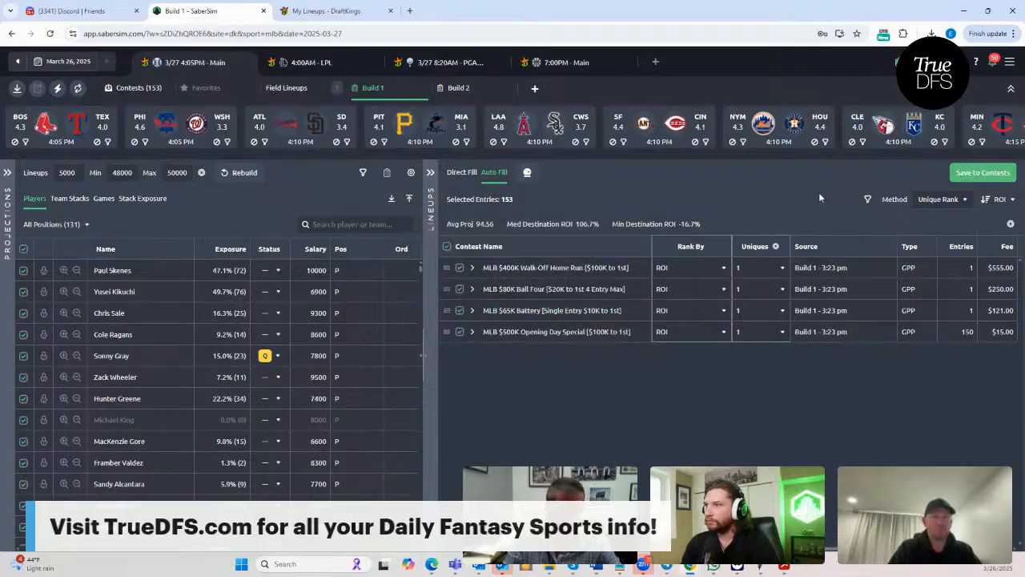
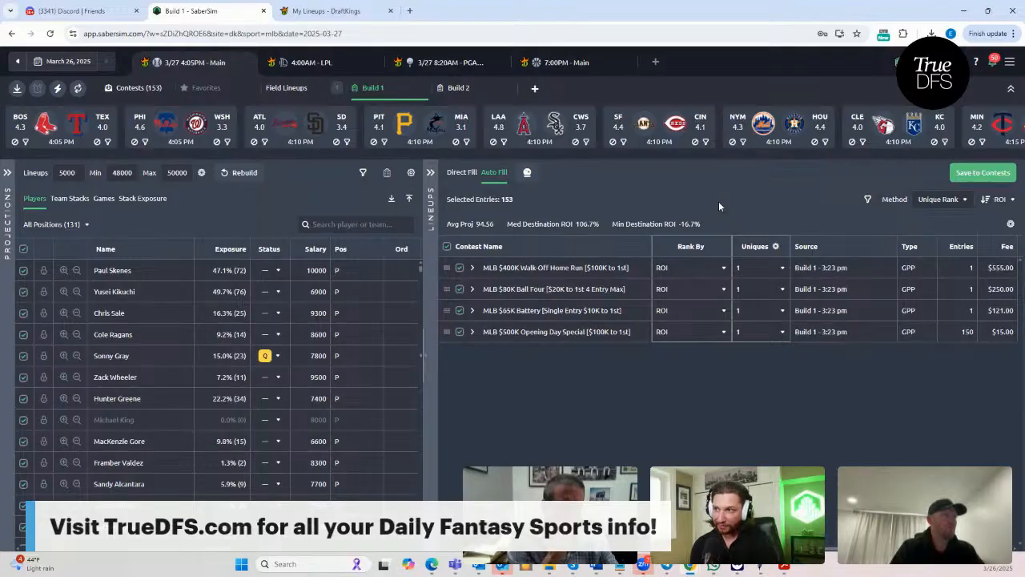
left_click(968, 175)
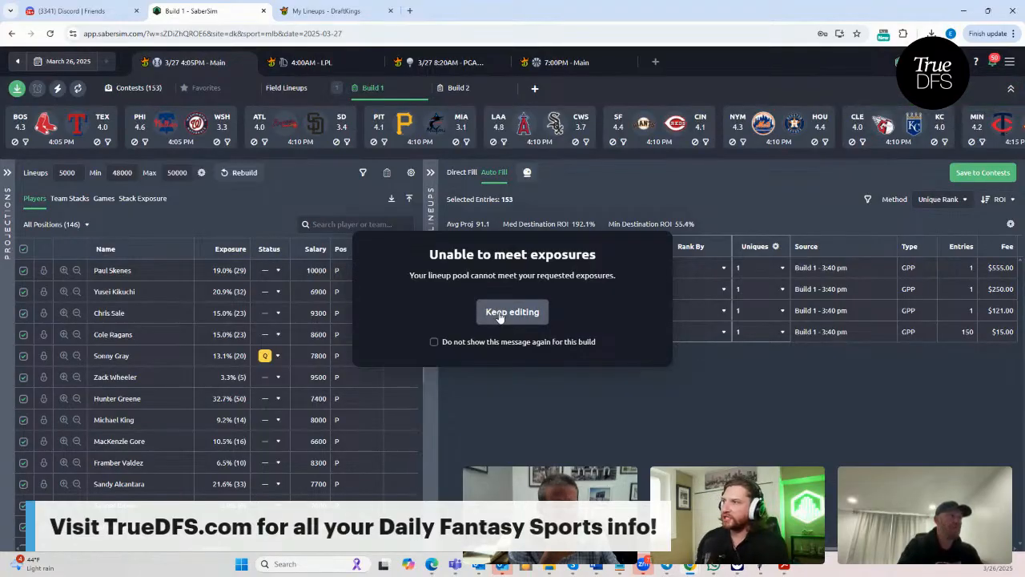
left_click(499, 316)
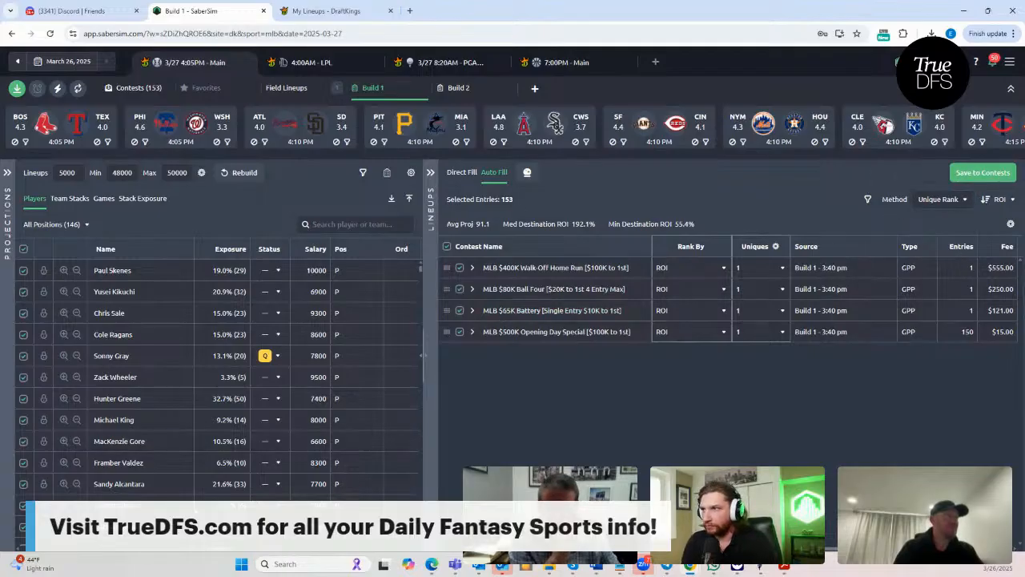
Step: Sort the players by exposure, and review the stack type and team stack exposures of the auto-filled lineups
left_click(230, 249)
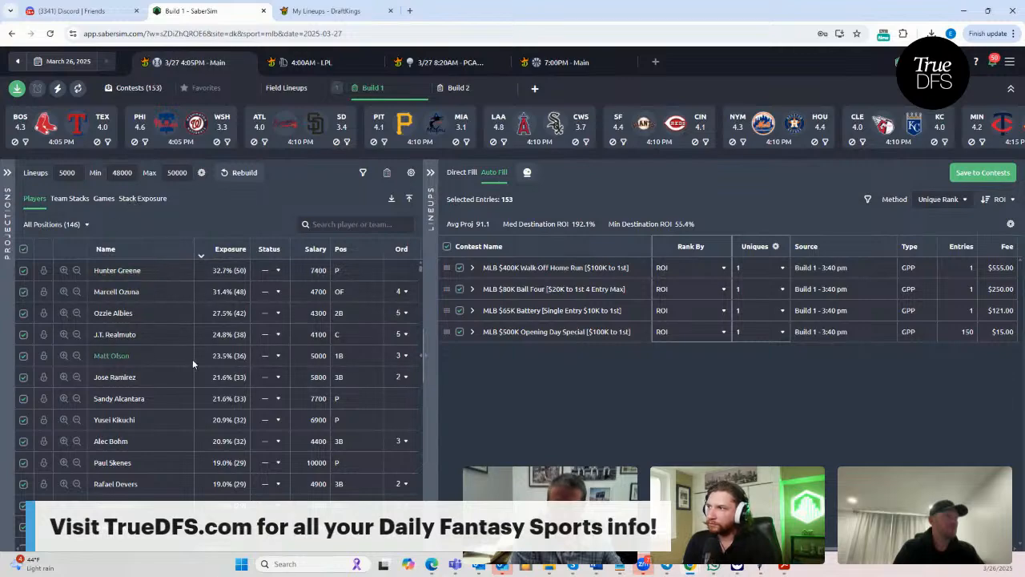
left_click(138, 198)
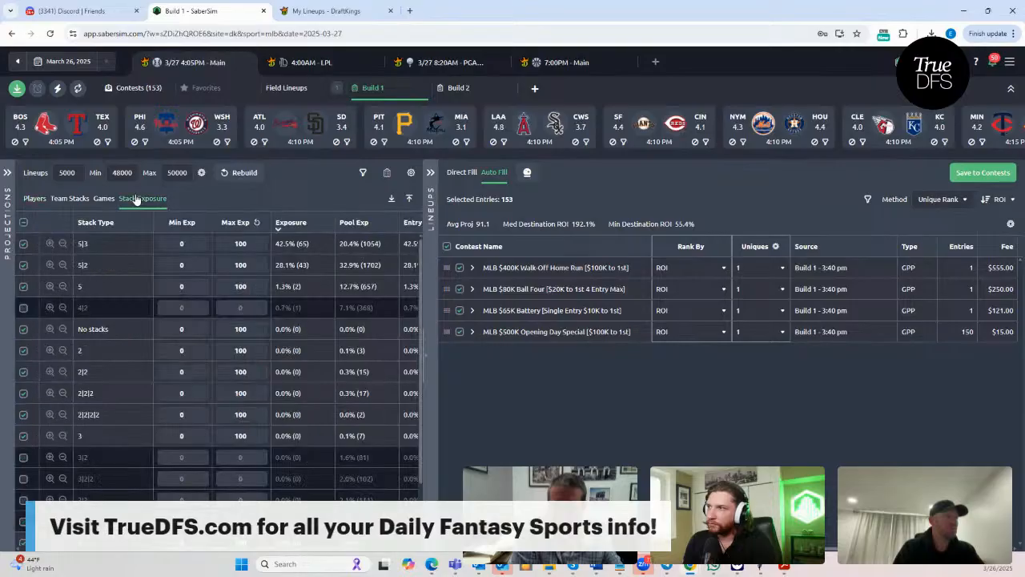
left_click(72, 200)
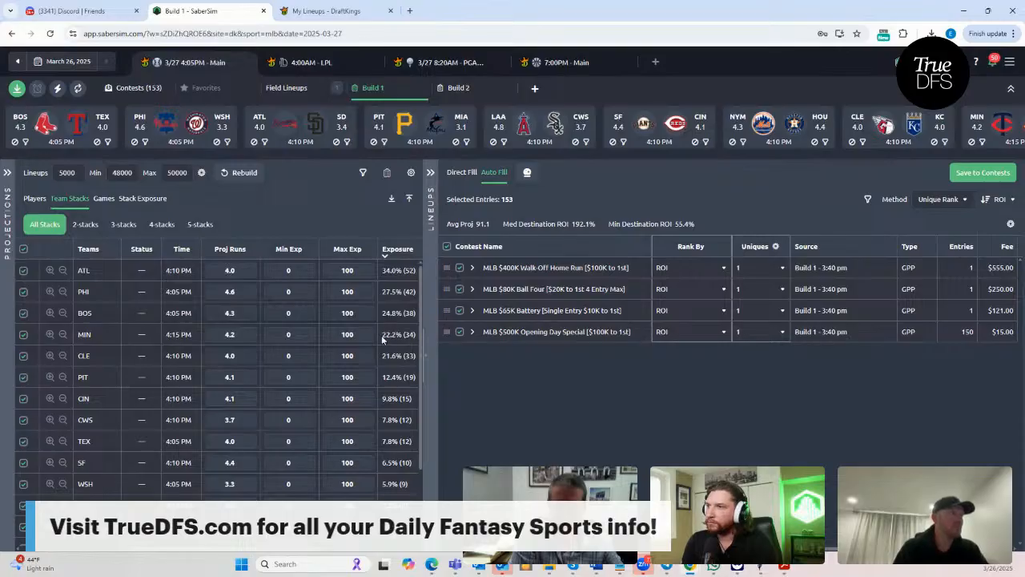
Step: Save the direct fill lineups to the contests, and return to Auto Fill with the player exposure table widened
left_click(462, 175)
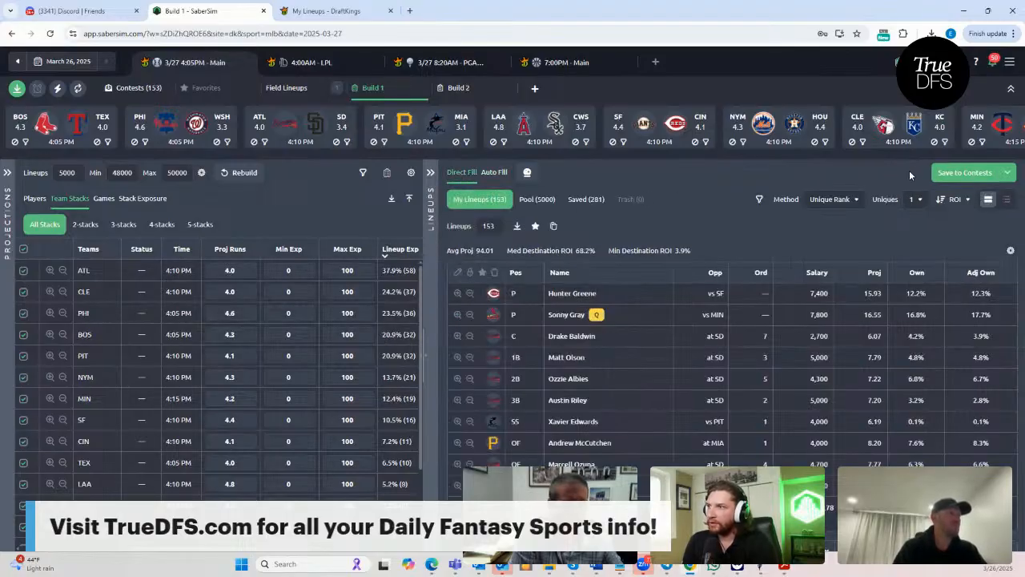
left_click(959, 174)
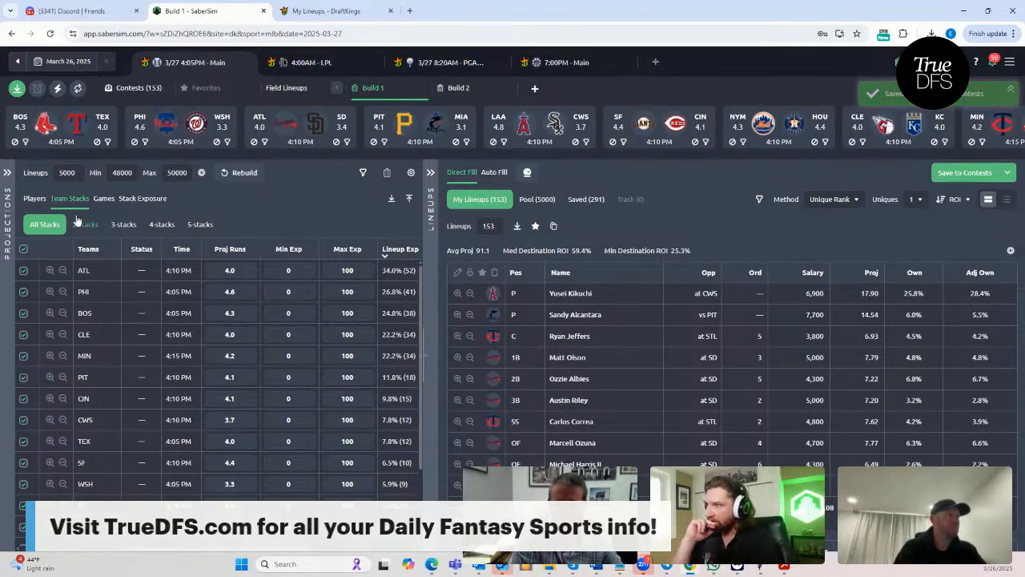
left_click(35, 199)
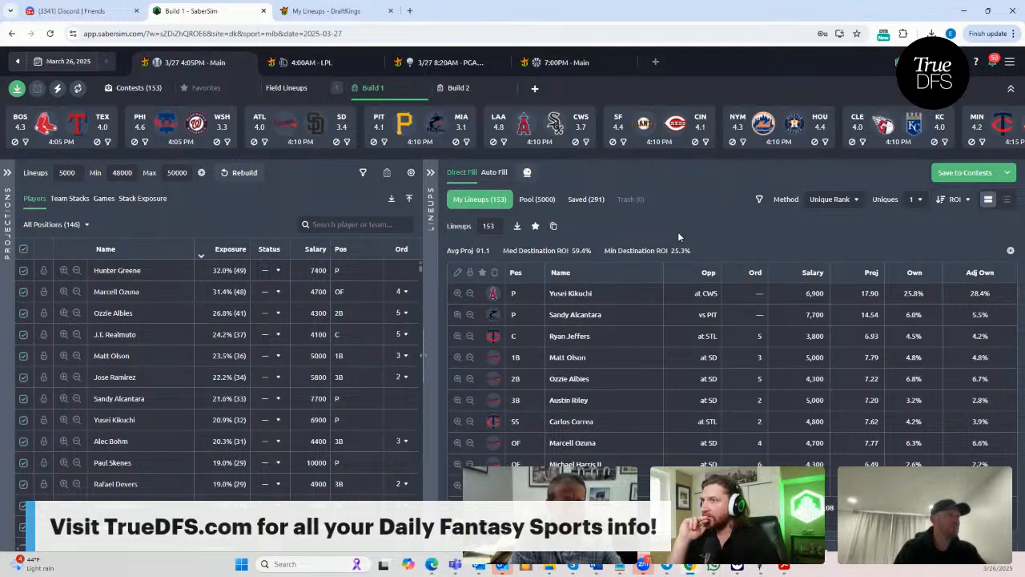
left_click(488, 175)
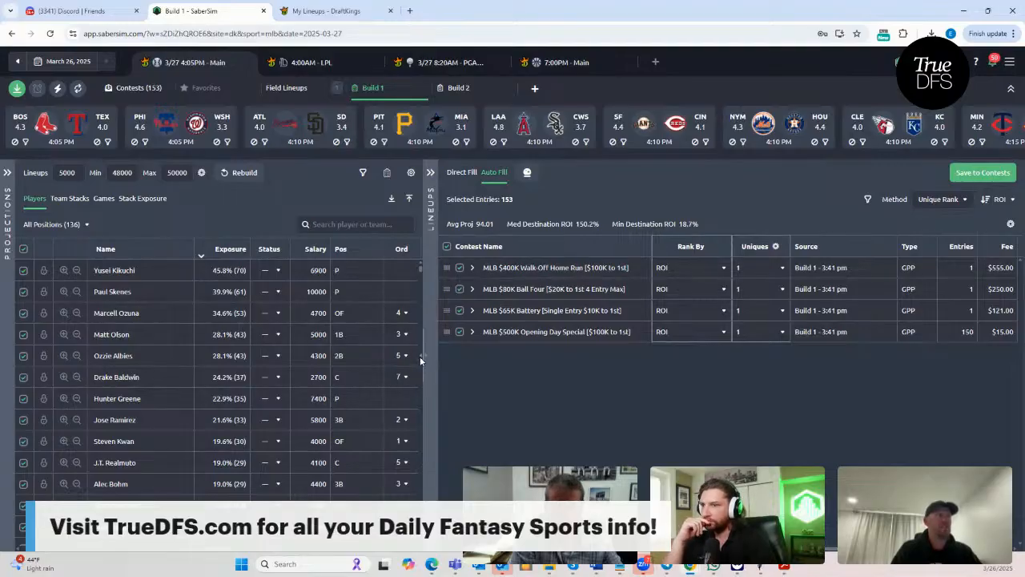
left_click_drag(420, 356, 584, 356)
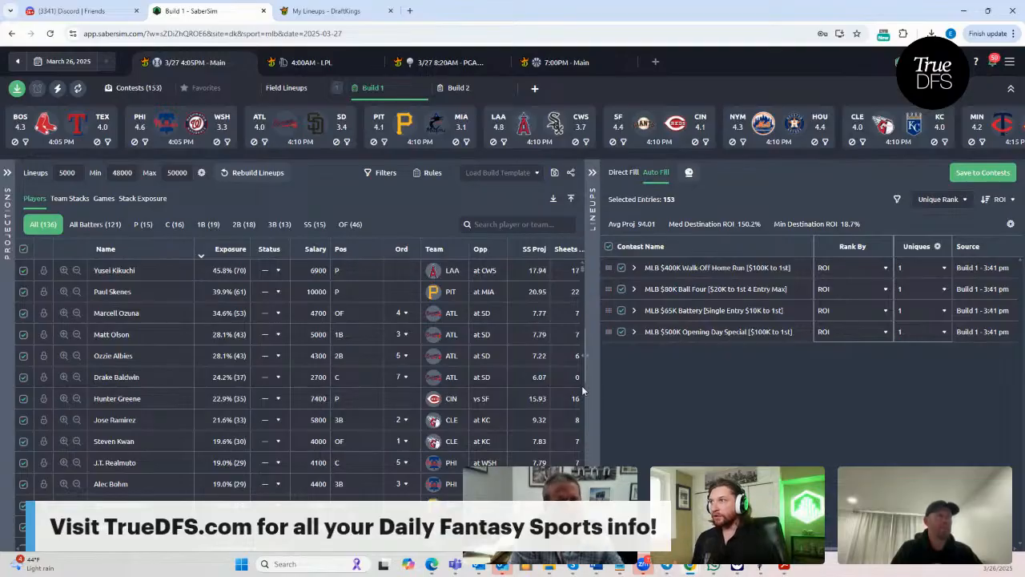
Step: Switch to the direct fill lineups and compare their player exposures and destination ROI with uniques set to 2, 3 and 4
left_click(626, 174)
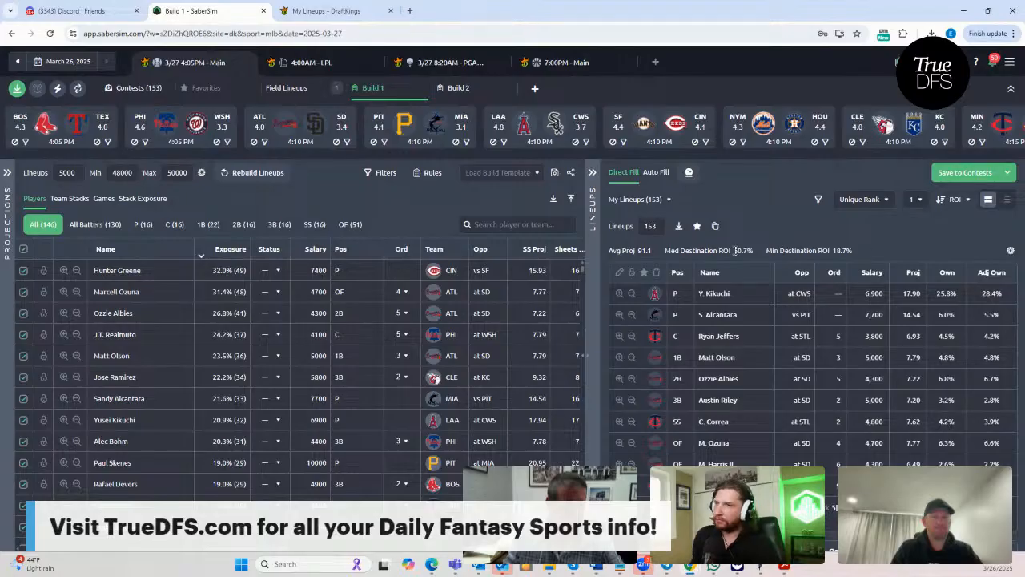
left_click(919, 205)
left_click(916, 233)
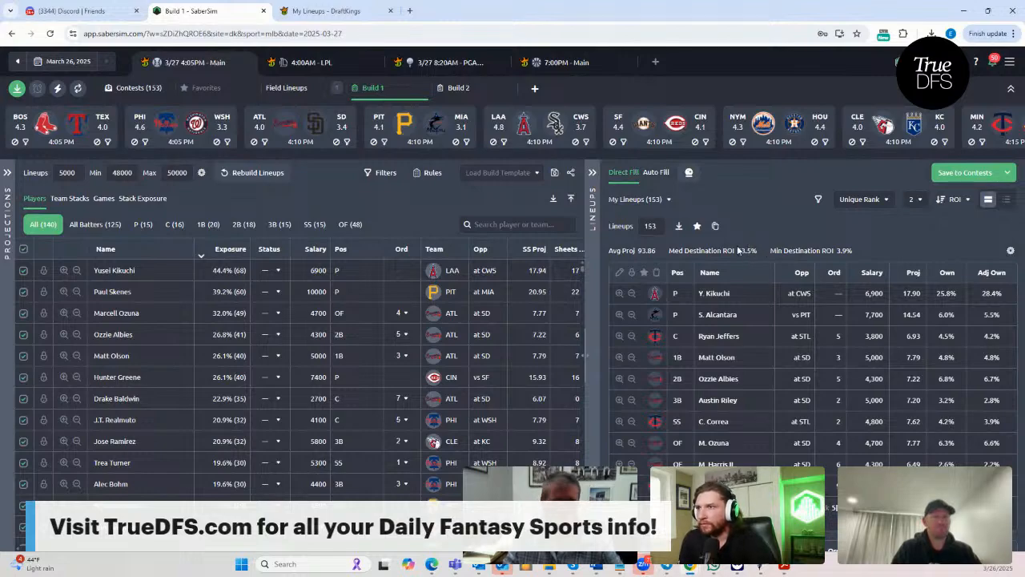
left_click(914, 199)
left_click(917, 260)
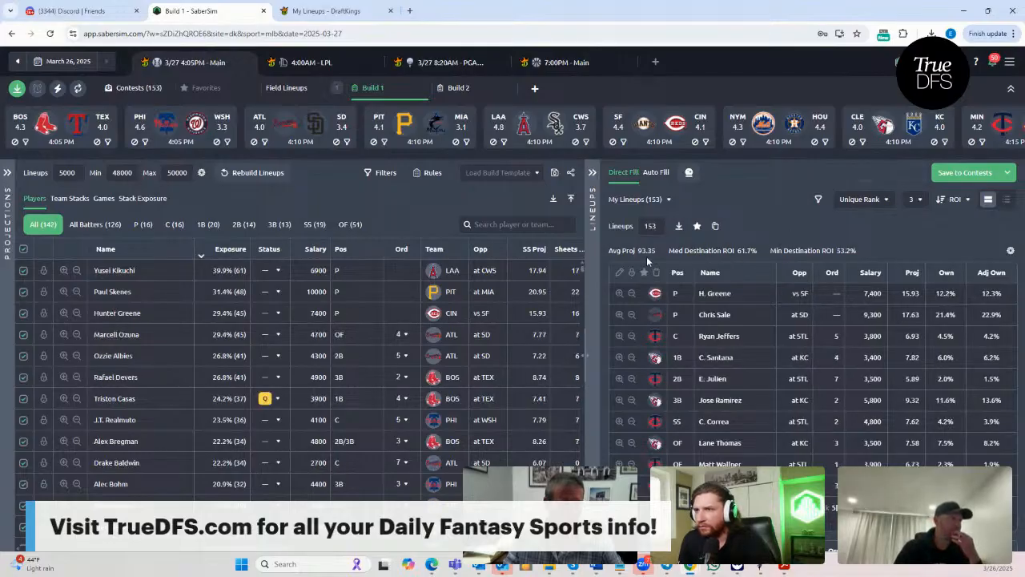
left_click(915, 199)
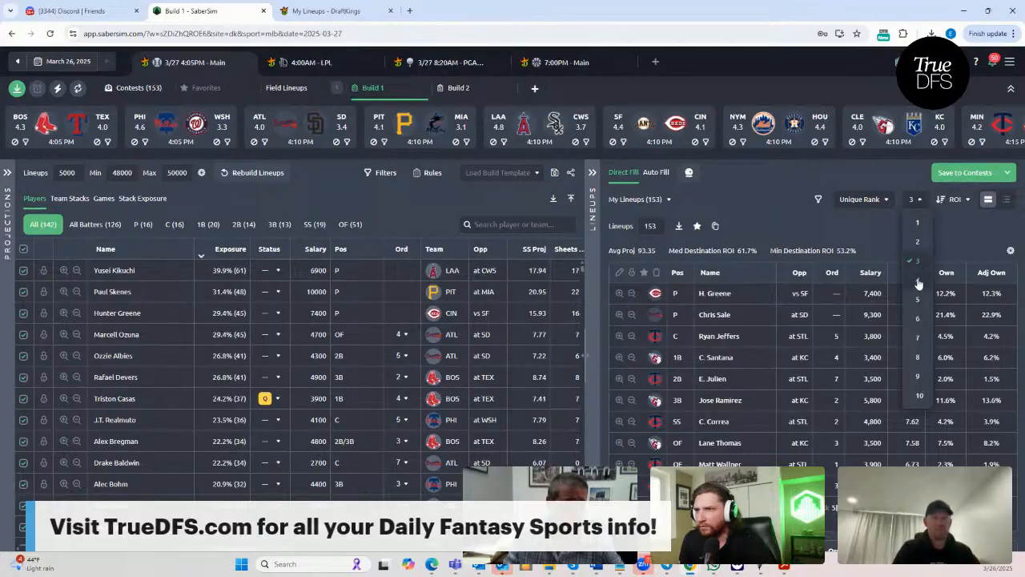
left_click(918, 281)
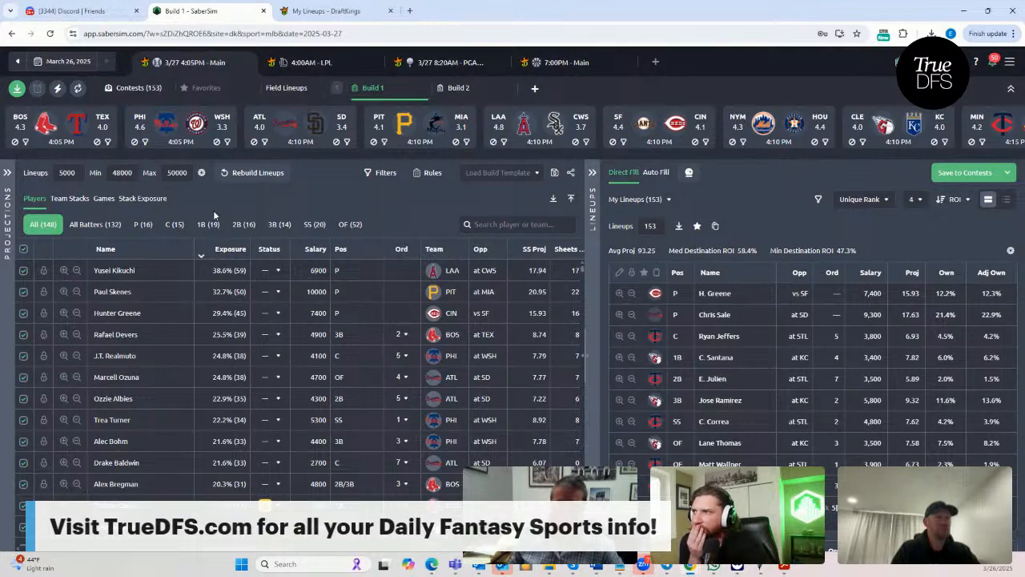
Step: Review the stack type exposures of the direct fill lineups, and set their uniques to 1
left_click(134, 201)
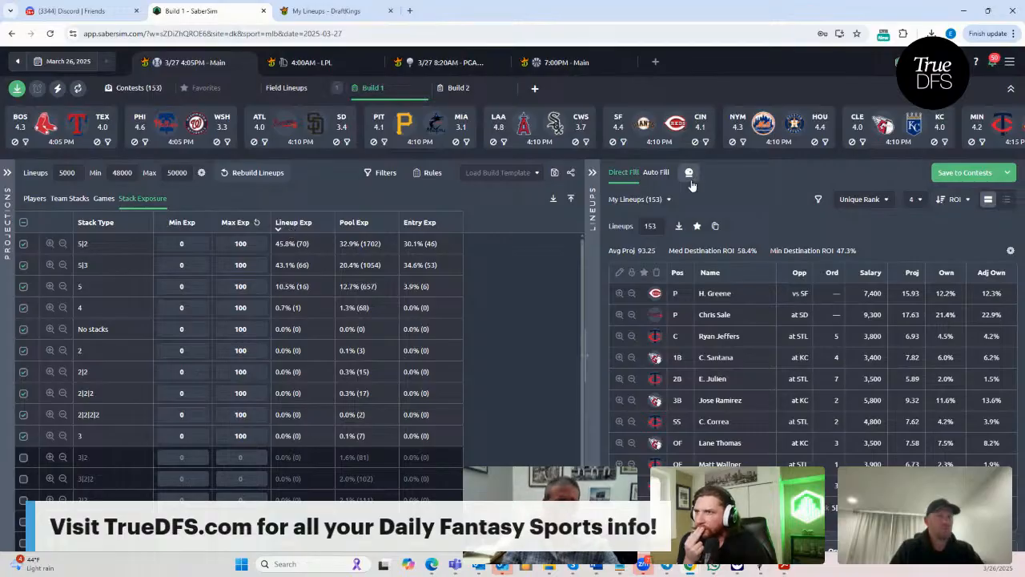
mouse_move(692, 185)
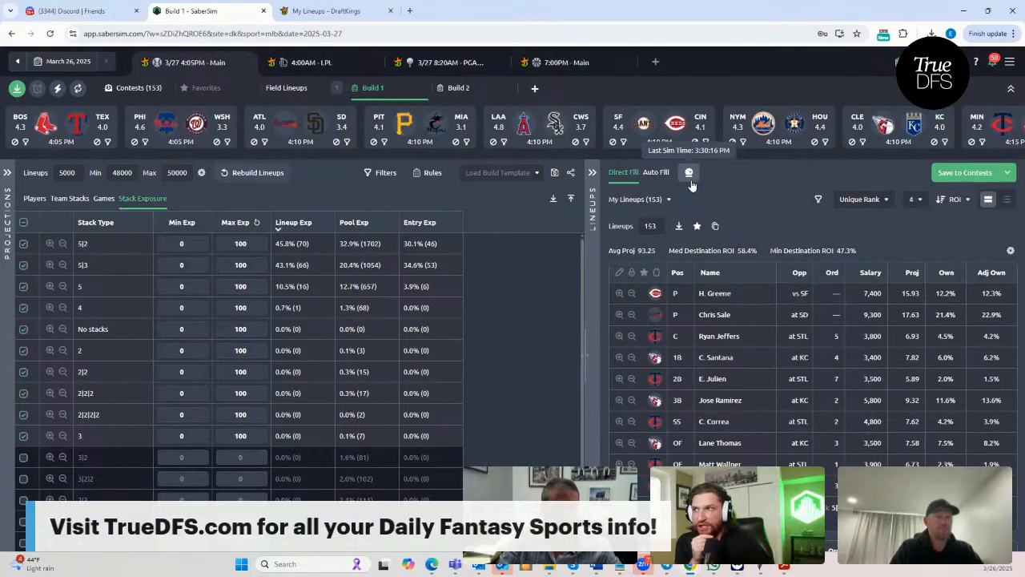
left_click(916, 199)
left_click(917, 223)
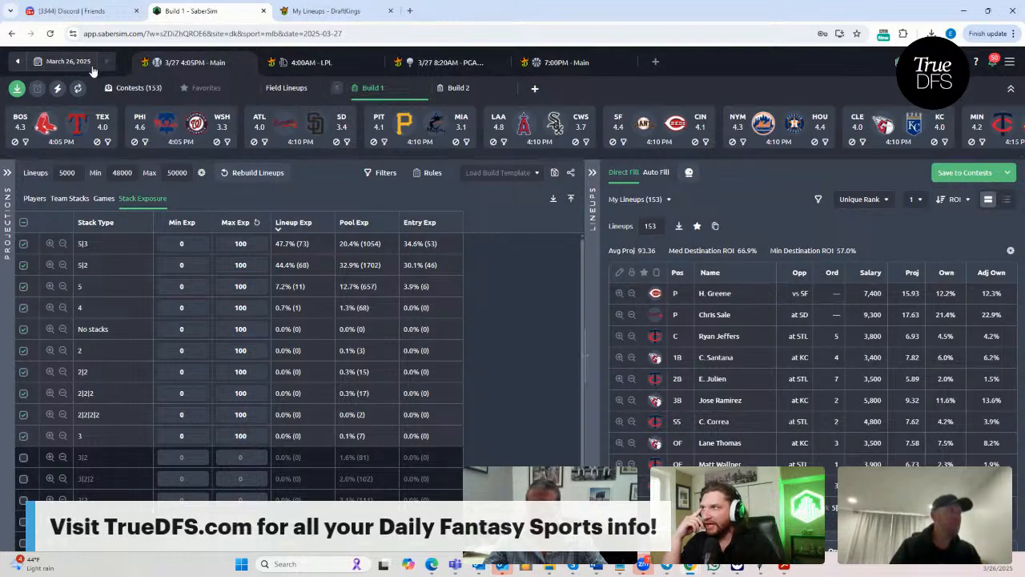
Step: Open the March 25, 2025 NBA slate and toggle Run Late Swap Automatically in its late swap settings
left_click(68, 64)
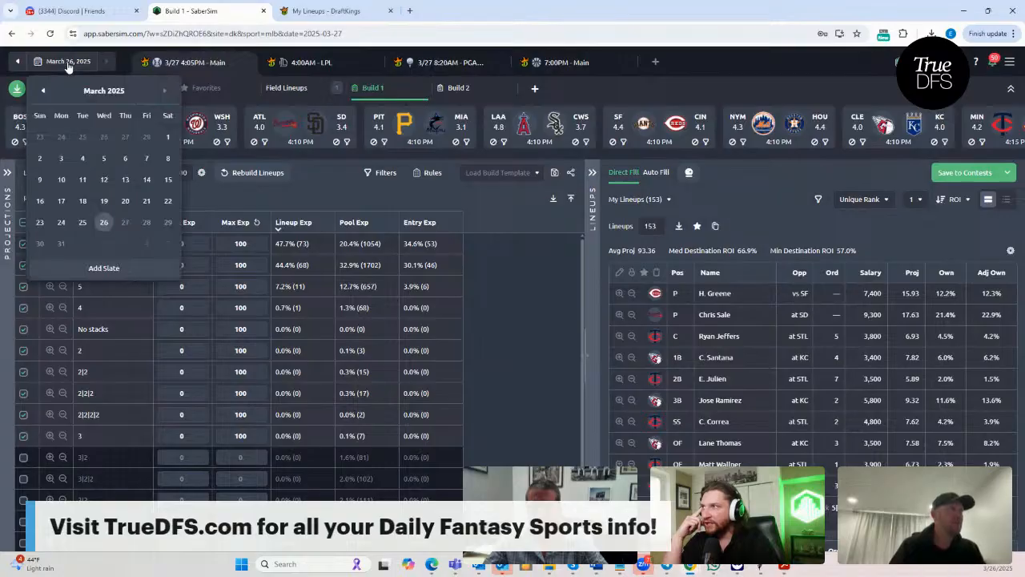
left_click(83, 222)
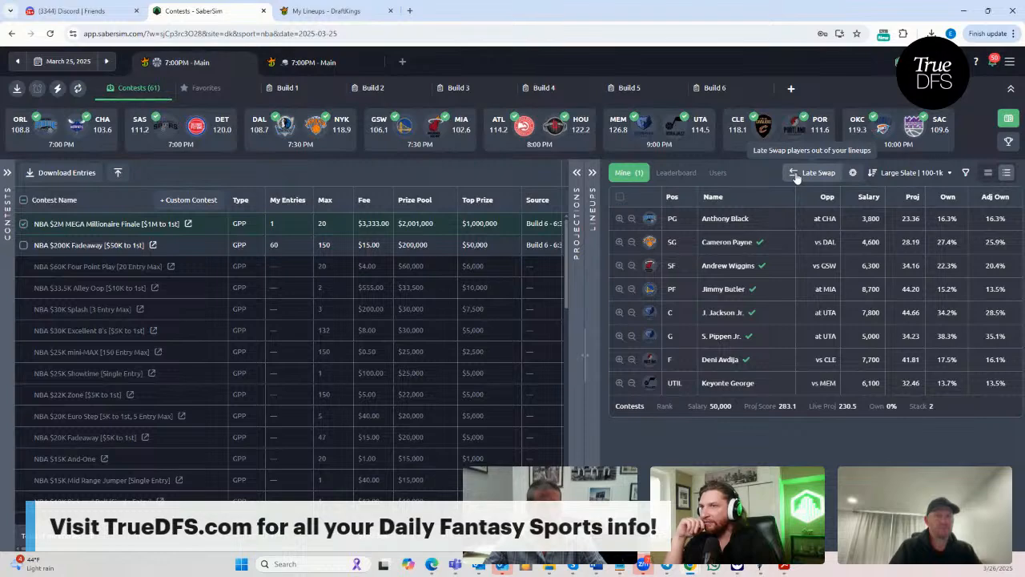
left_click(854, 174)
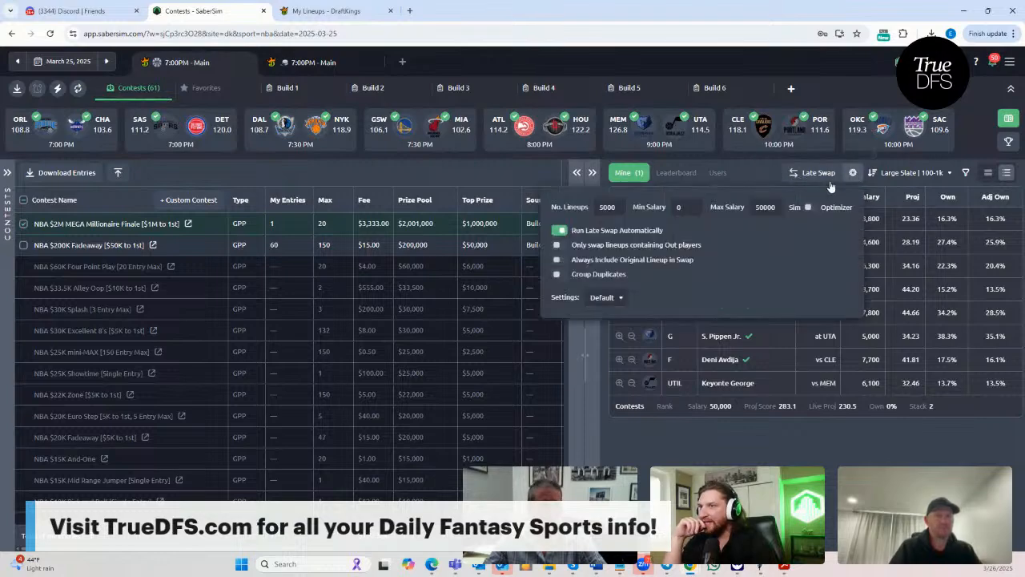
left_click(559, 230)
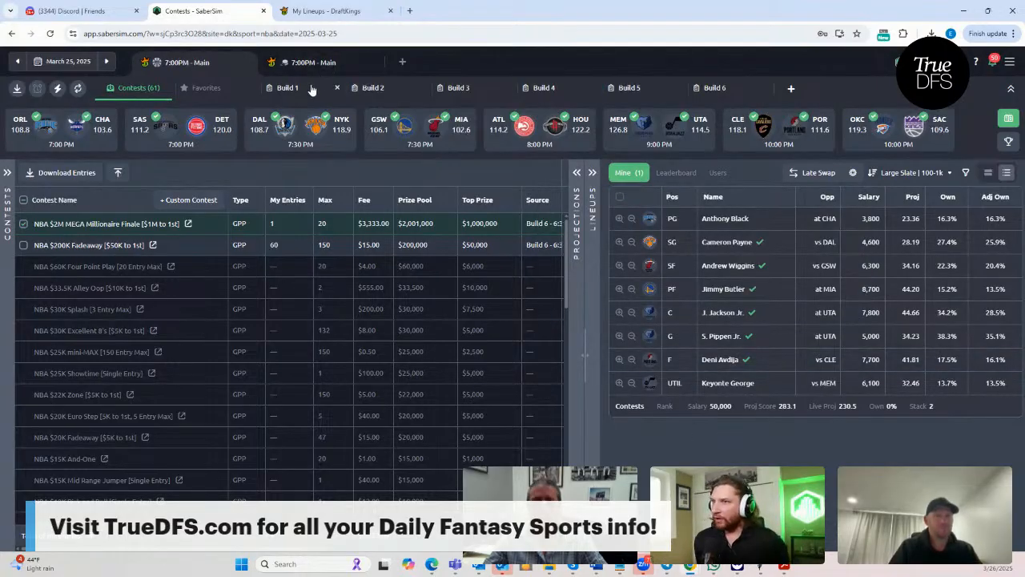
Step: Return to the March 26, 2025 MLB build and look through the games on the slate
left_click(106, 62)
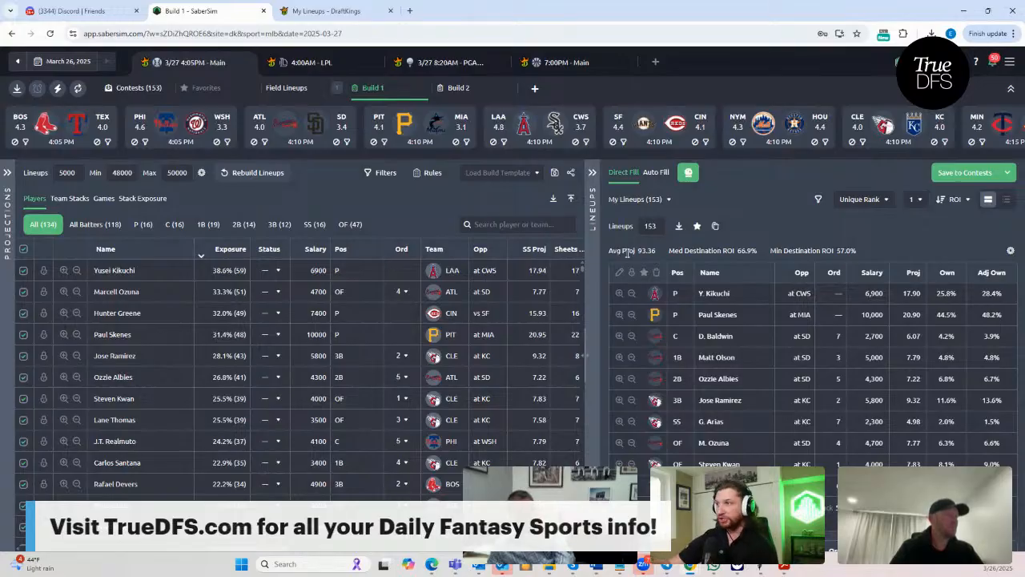
scroll(432, 150, "right", 1)
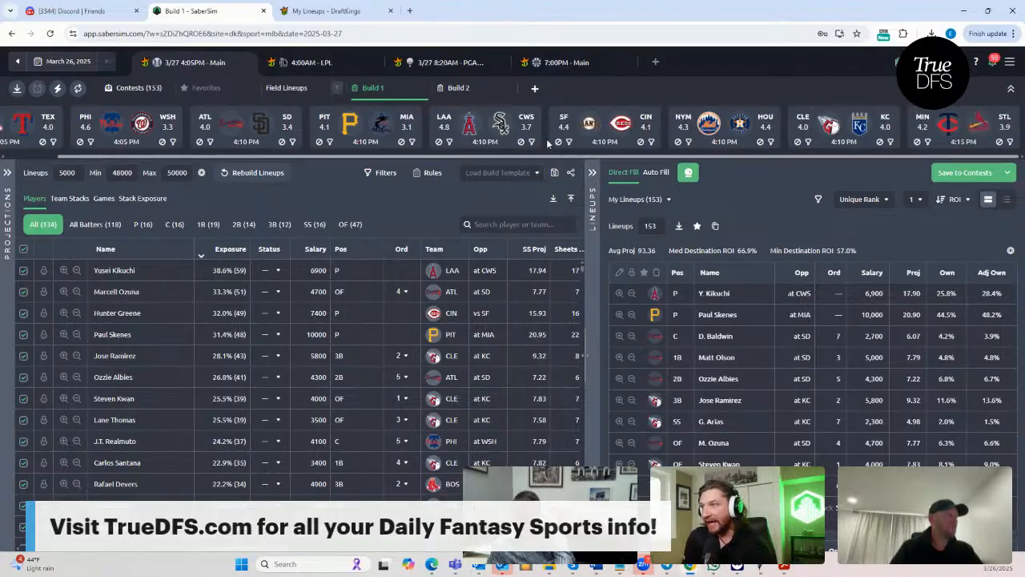
scroll(507, 149, "left", 1)
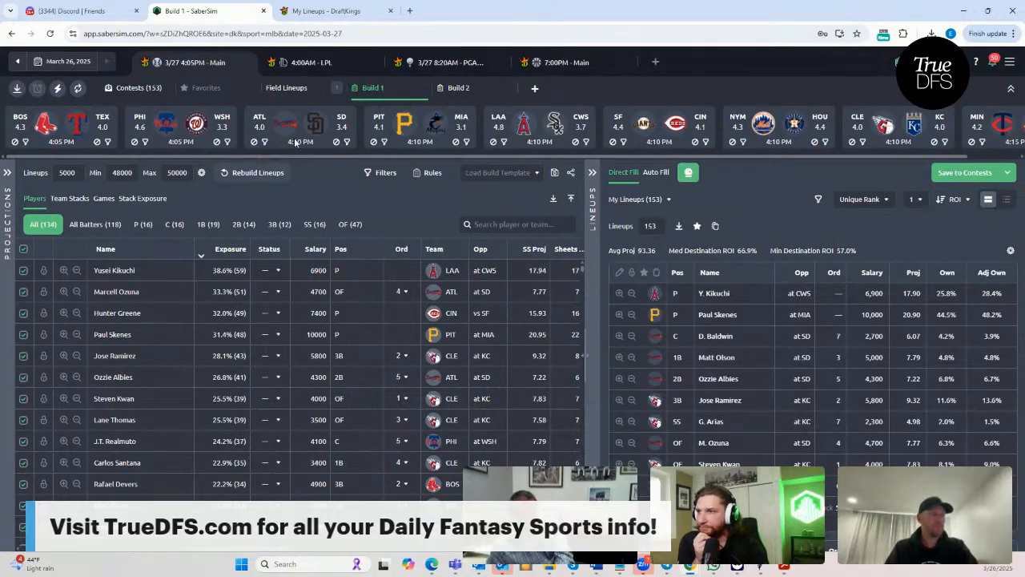
left_click_drag(552, 158, 776, 164)
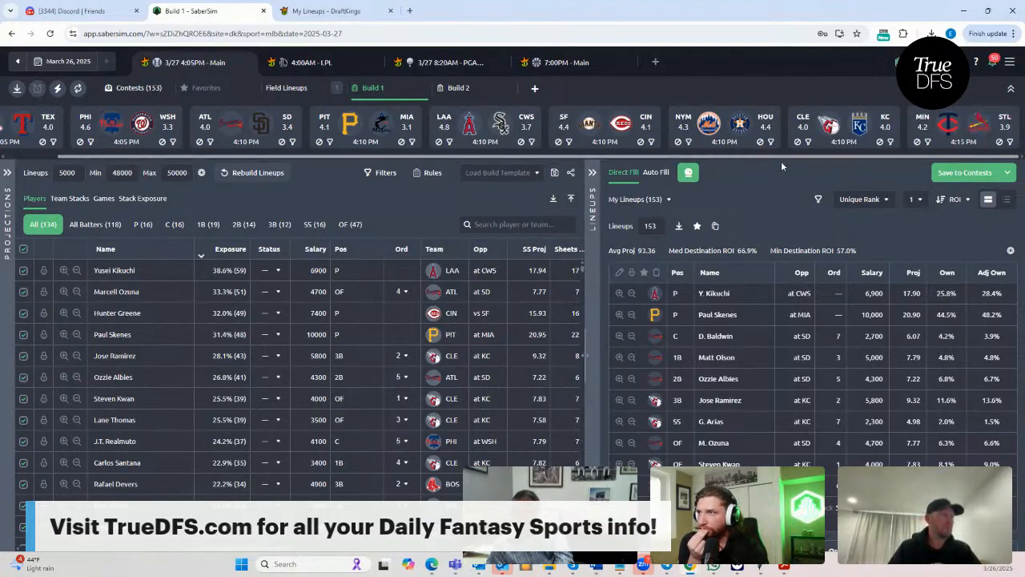